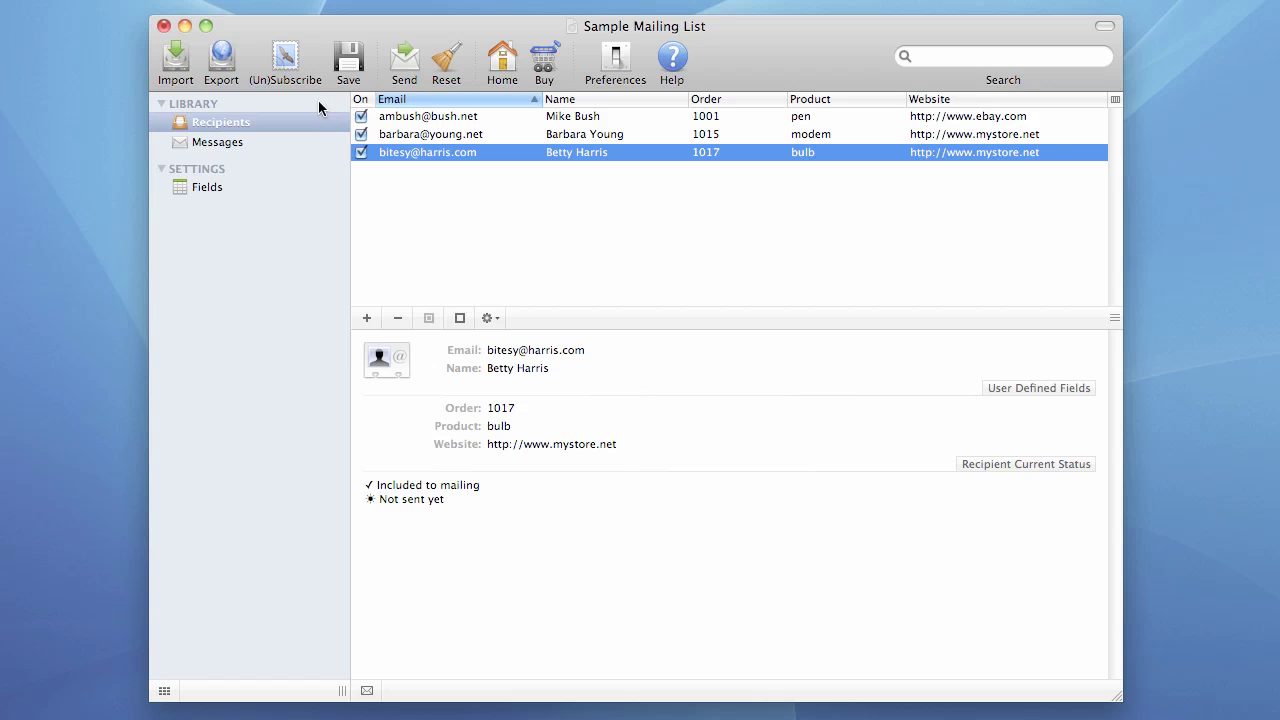
- Run the (Un)Subscribe download and review its Connection Failed error and four zero counts
{"action": "left_click", "coordinate": [285, 60]}
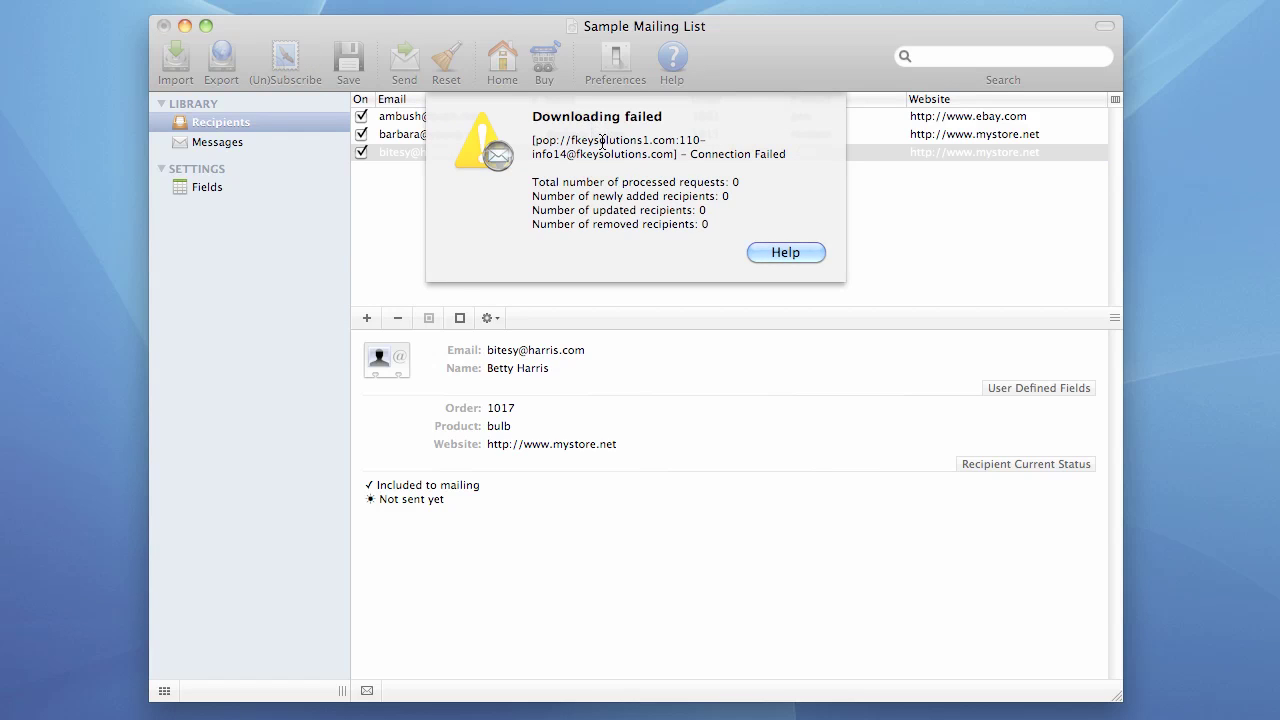
{"action": "left_click_drag", "start_coordinate": [689, 155], "coordinate": [787, 155]}
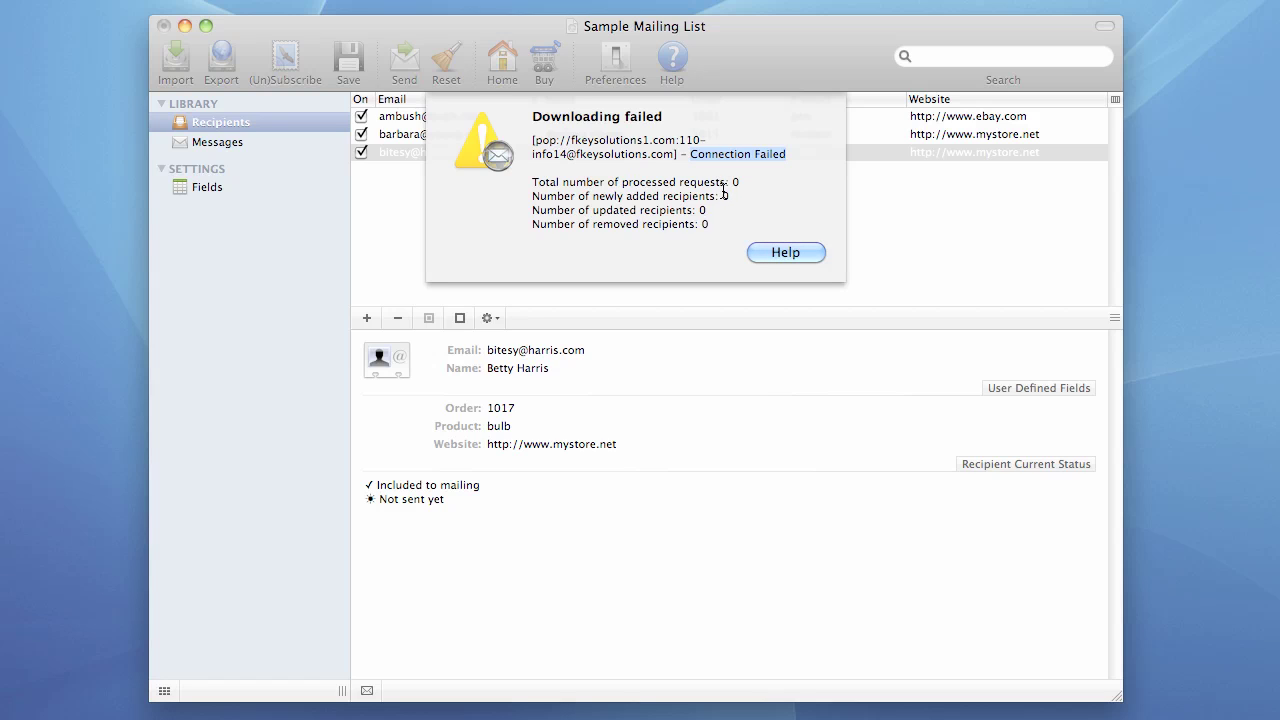
{"action": "double_click", "coordinate": [735, 182]}
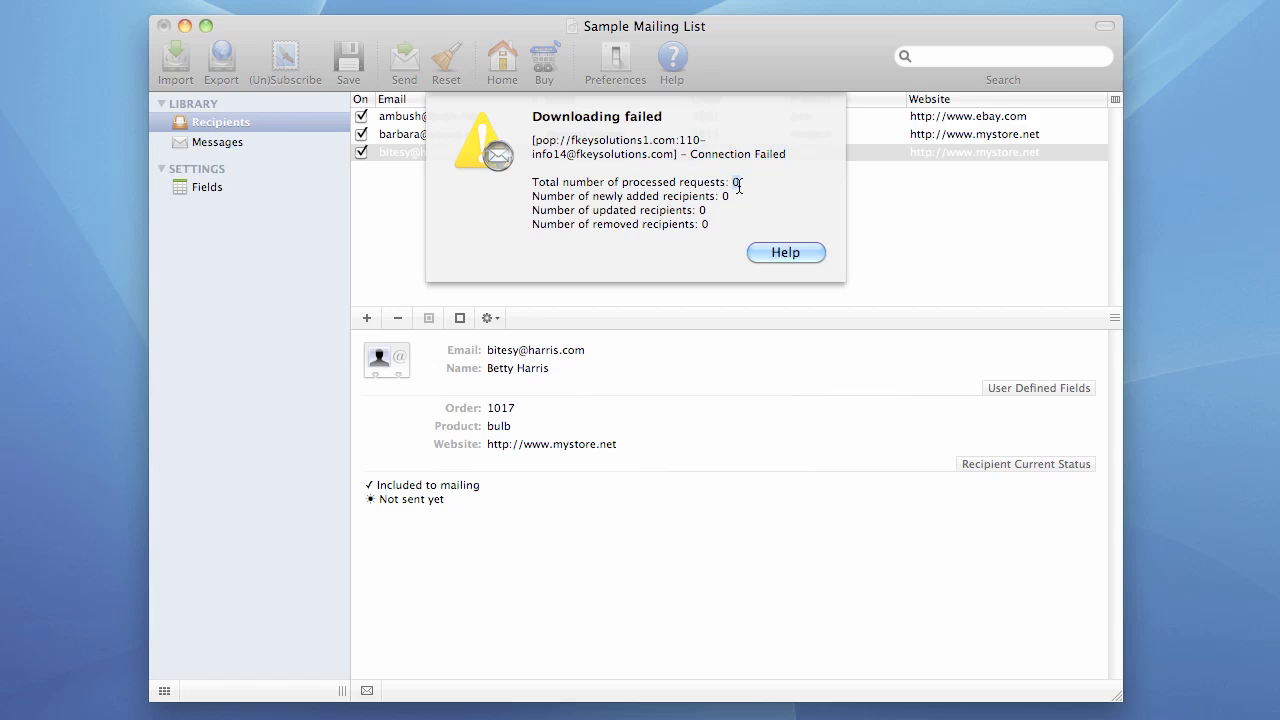
{"action": "double_click", "coordinate": [726, 197]}
{"action": "double_click", "coordinate": [702, 210]}
{"action": "double_click", "coordinate": [704, 225]}
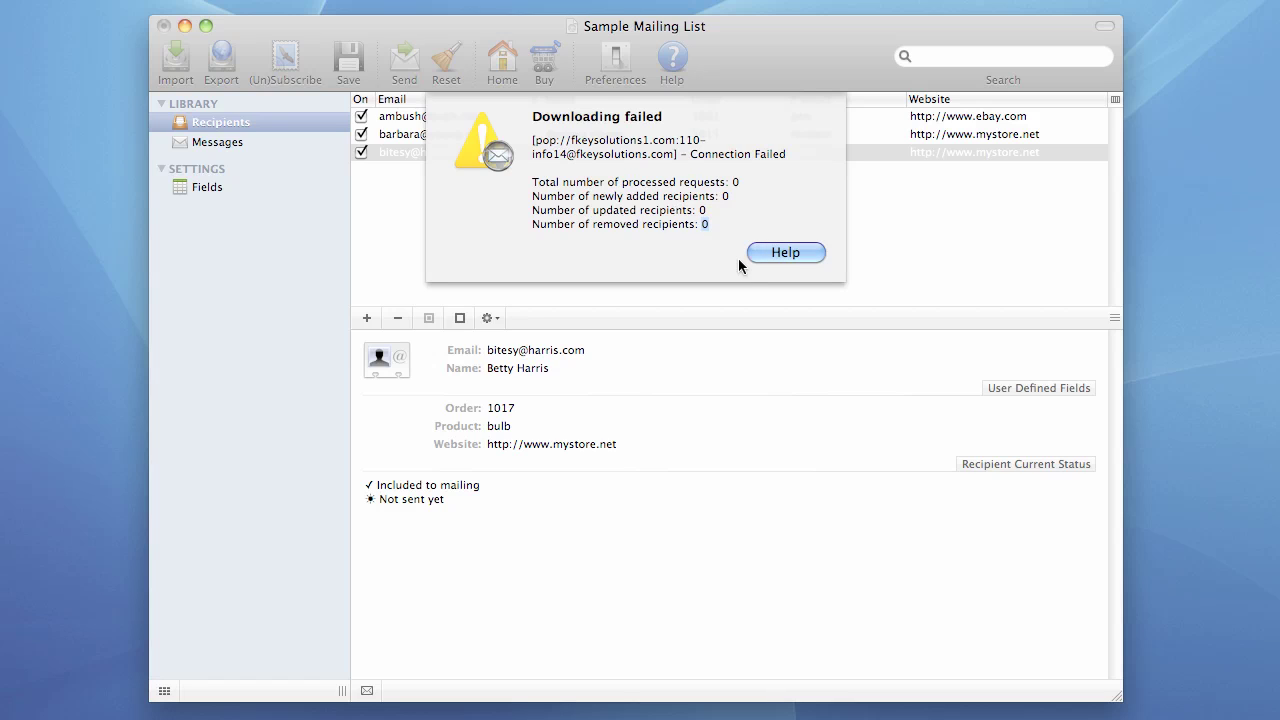
- Dismiss the failure alert and check the account's email address in Preferences
{"action": "left_click", "coordinate": [788, 252]}
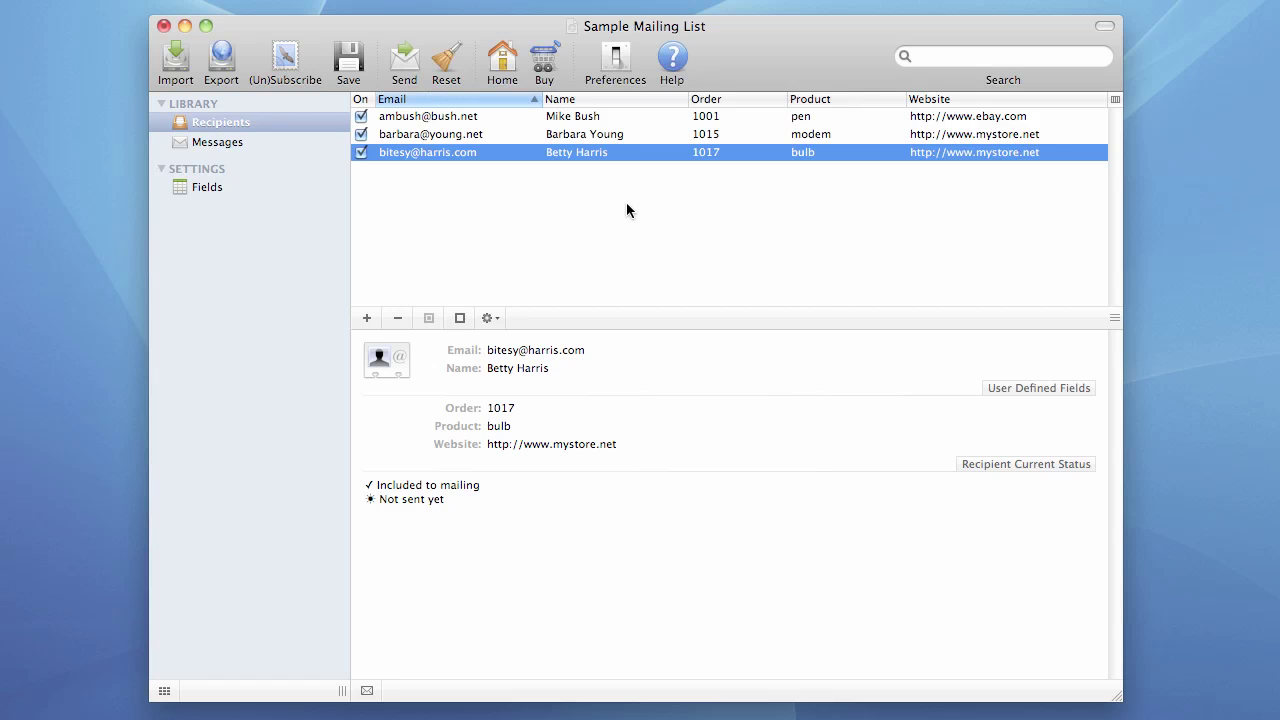
{"action": "left_click", "coordinate": [616, 72]}
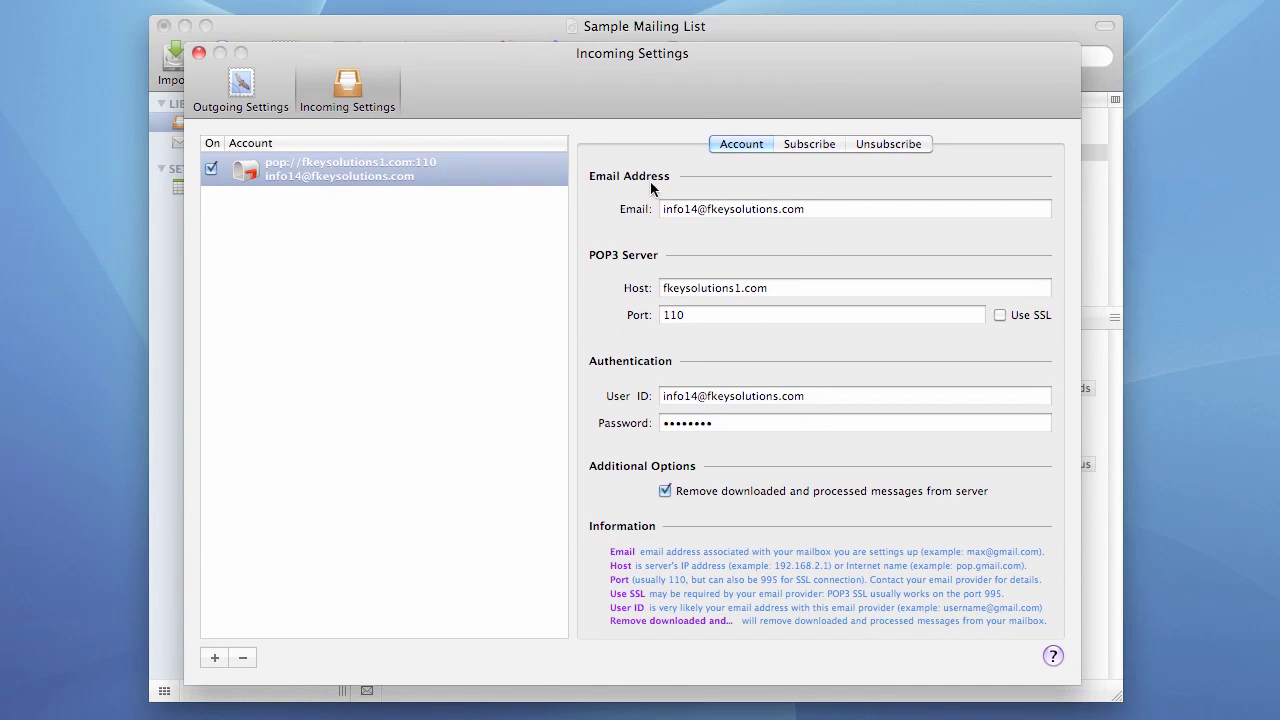
{"action": "left_click", "coordinate": [731, 208]}
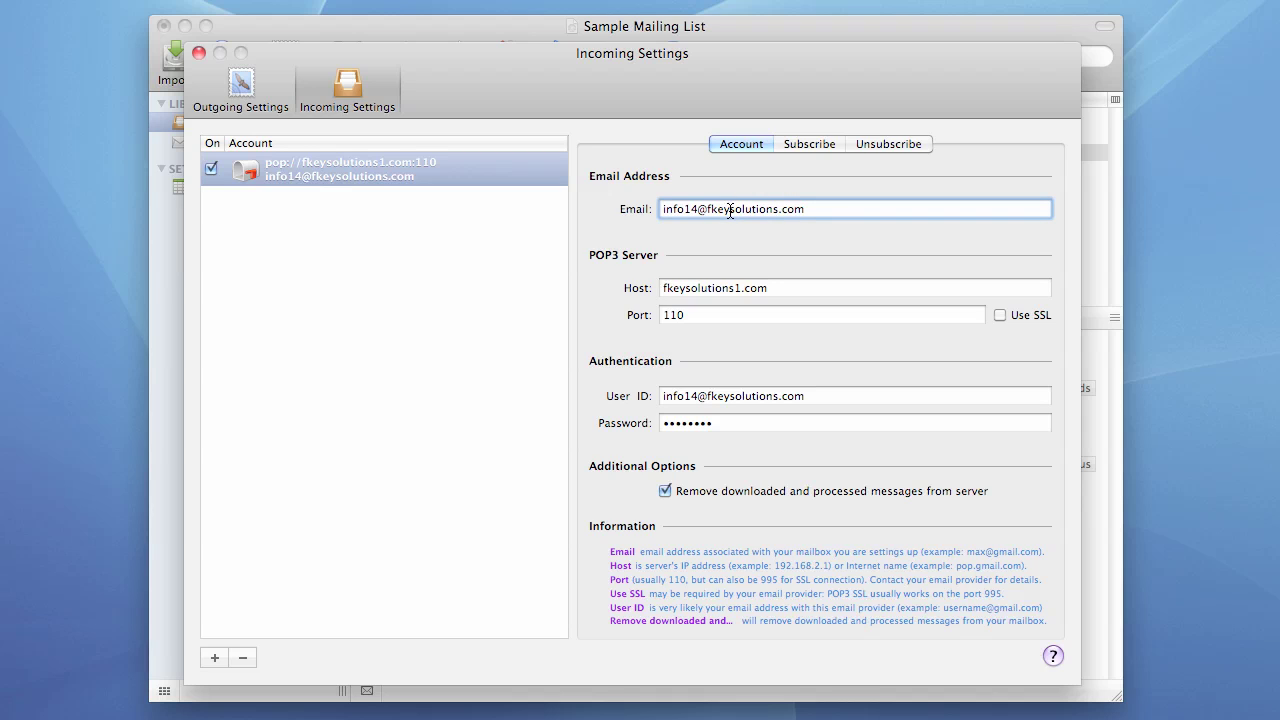
- Delete the stray 1 so the POP3 host reads fkeysolutions.com
{"action": "left_click", "coordinate": [727, 290]}
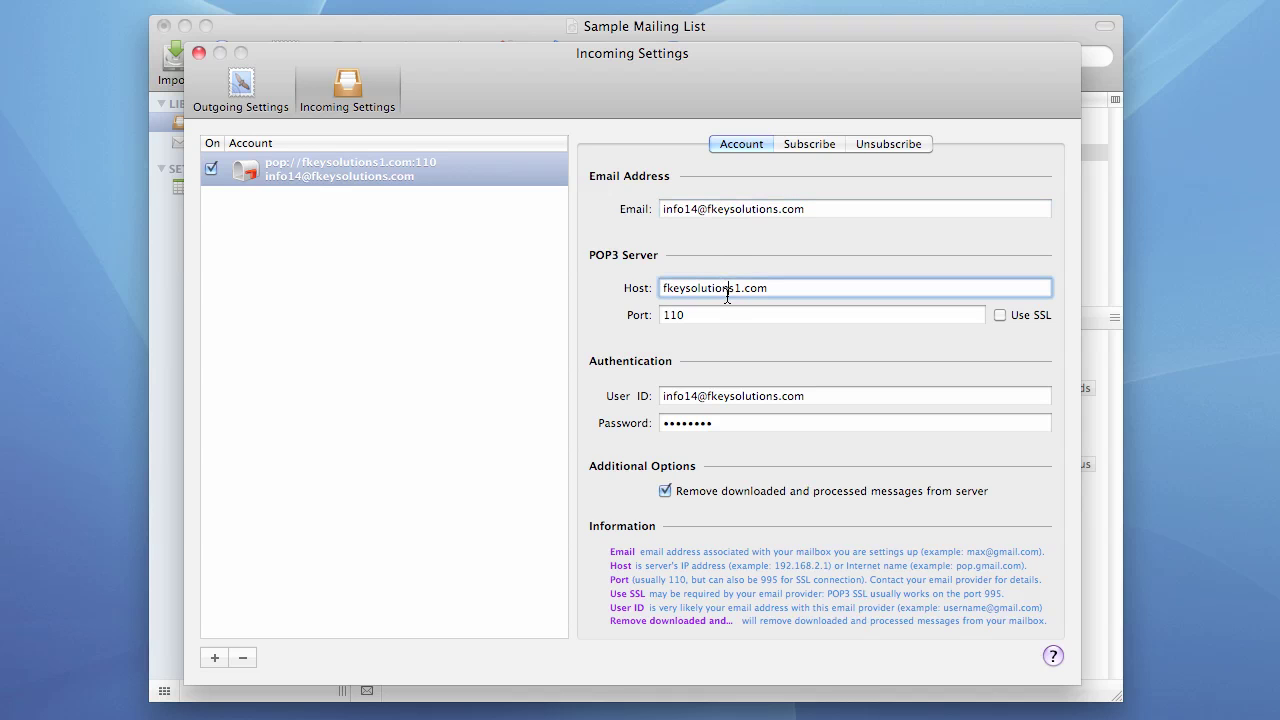
{"action": "left_click", "coordinate": [738, 291]}
{"action": "key", "text": "BackSpace"}
- Close Preferences, rerun (Un)Subscribe, and accept the success report adding one recipient
{"action": "left_click", "coordinate": [199, 54]}
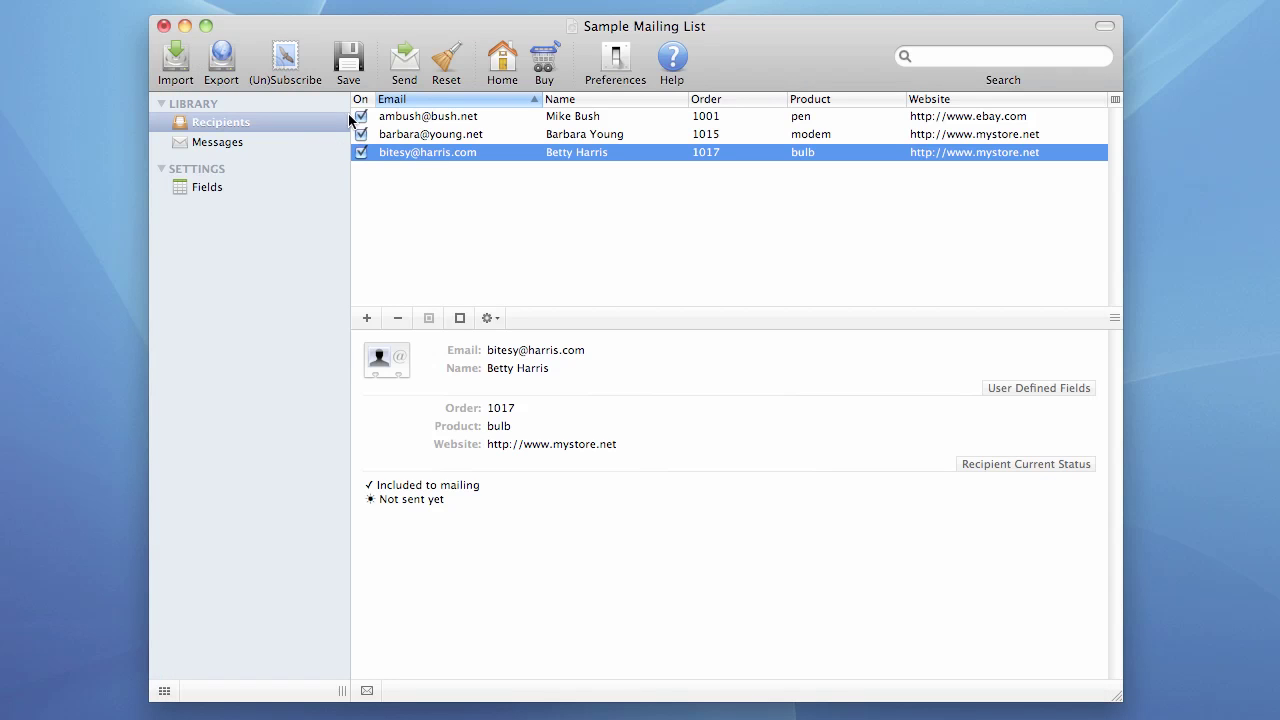
{"action": "left_click", "coordinate": [282, 62]}
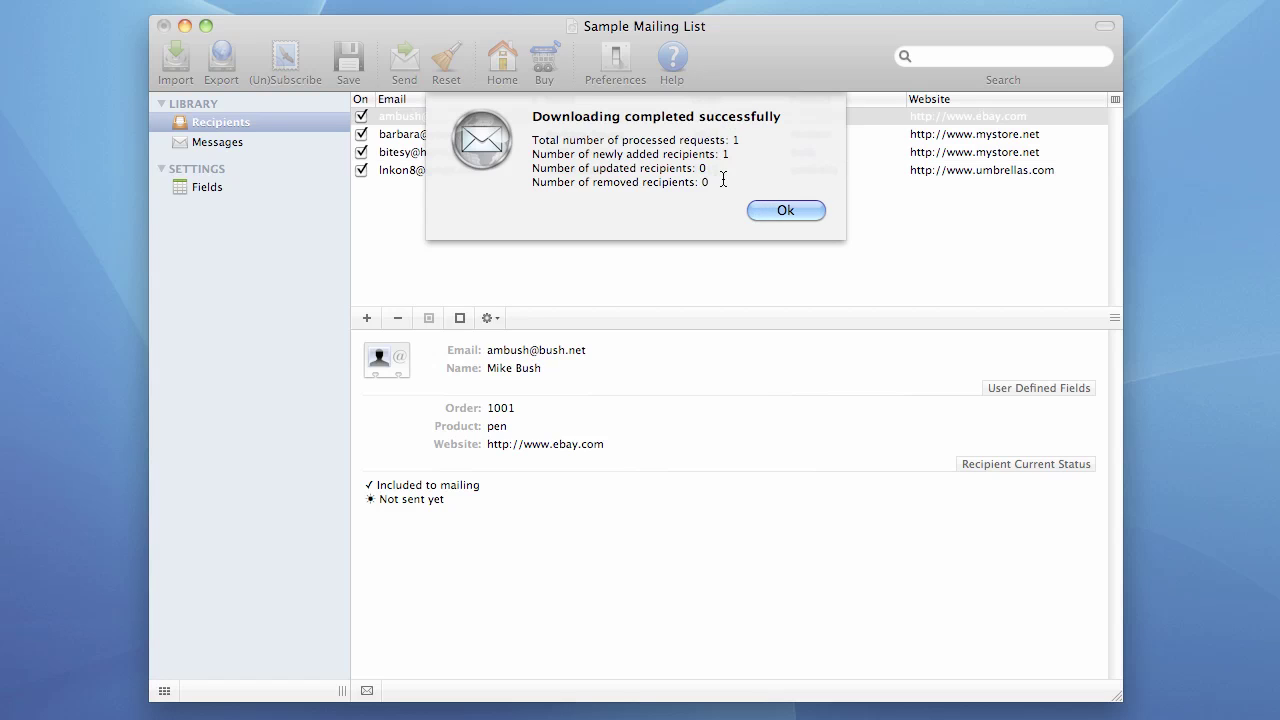
{"action": "left_click", "coordinate": [776, 212]}
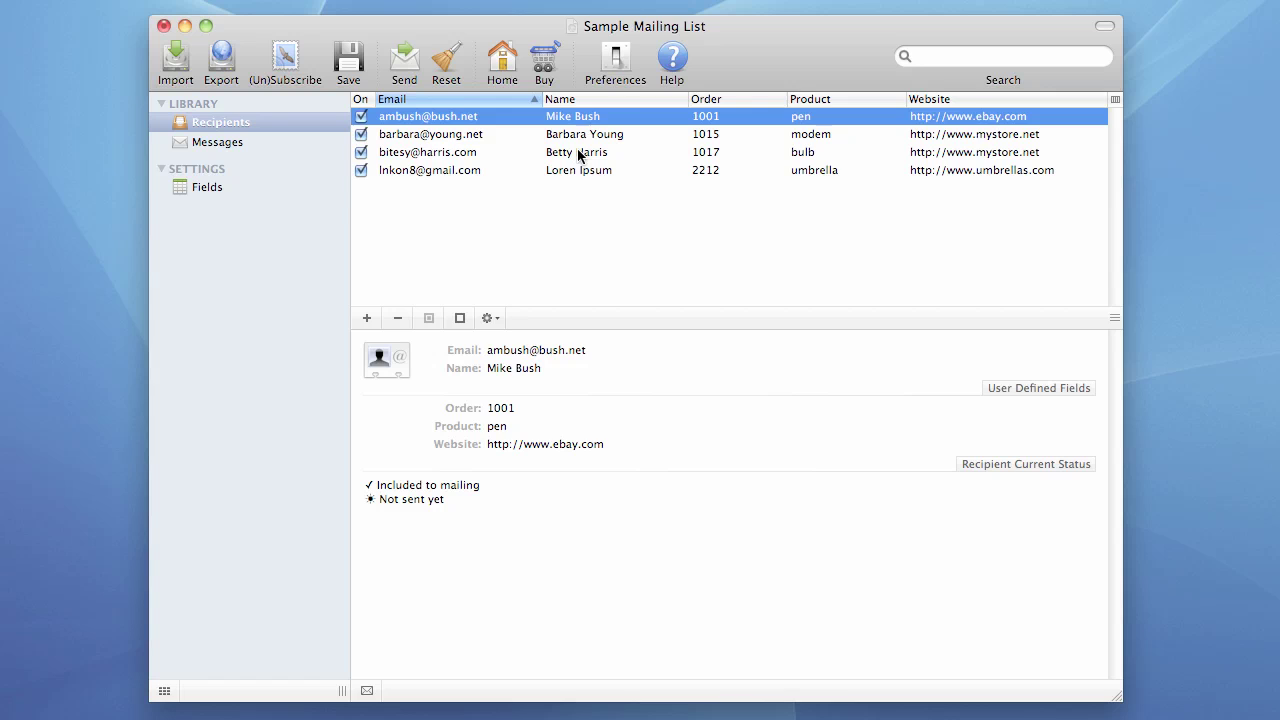
- Insert an extra 1 into the incoming account's user ID and close Preferences
{"action": "left_click", "coordinate": [617, 64]}
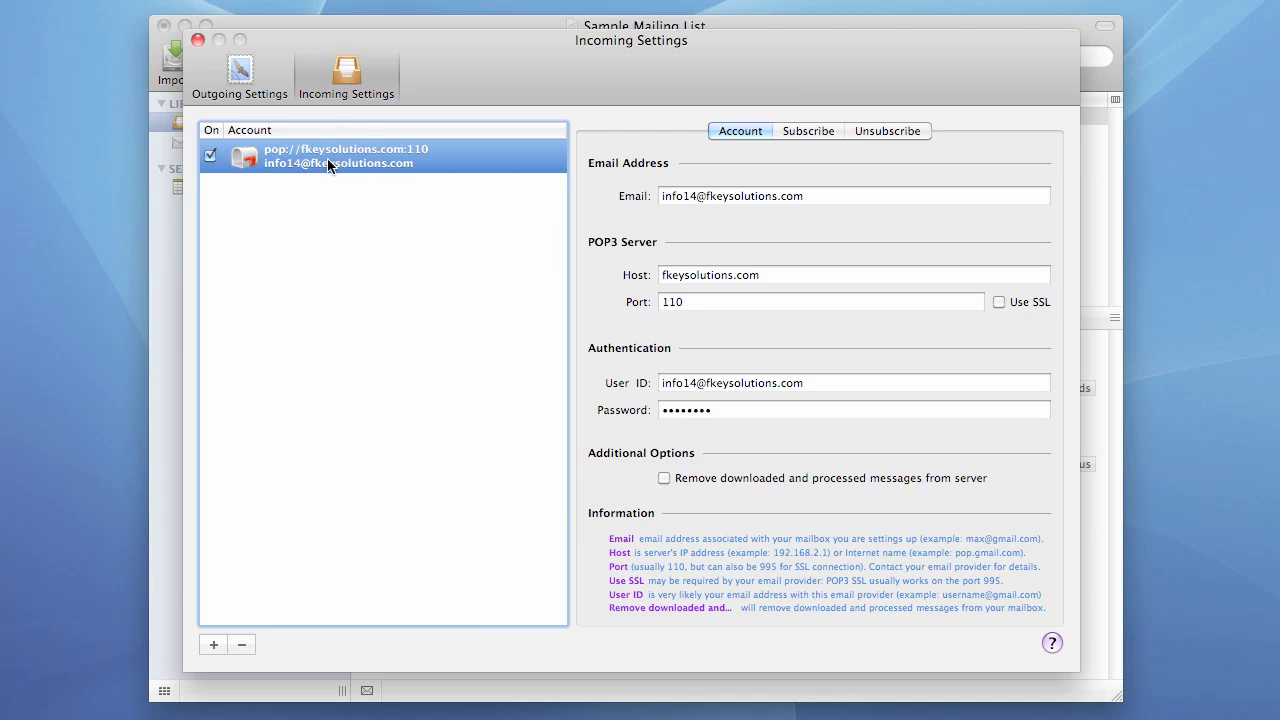
{"action": "left_click", "coordinate": [694, 387]}
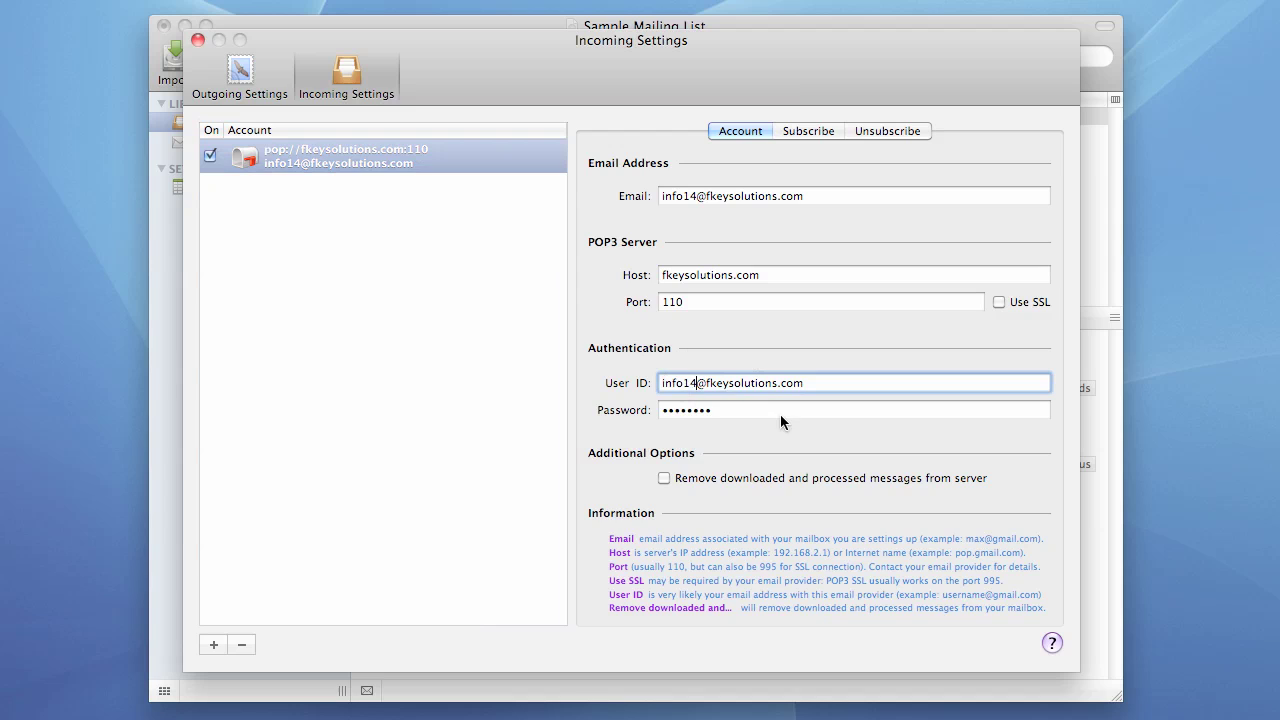
{"action": "type", "text": "1"}
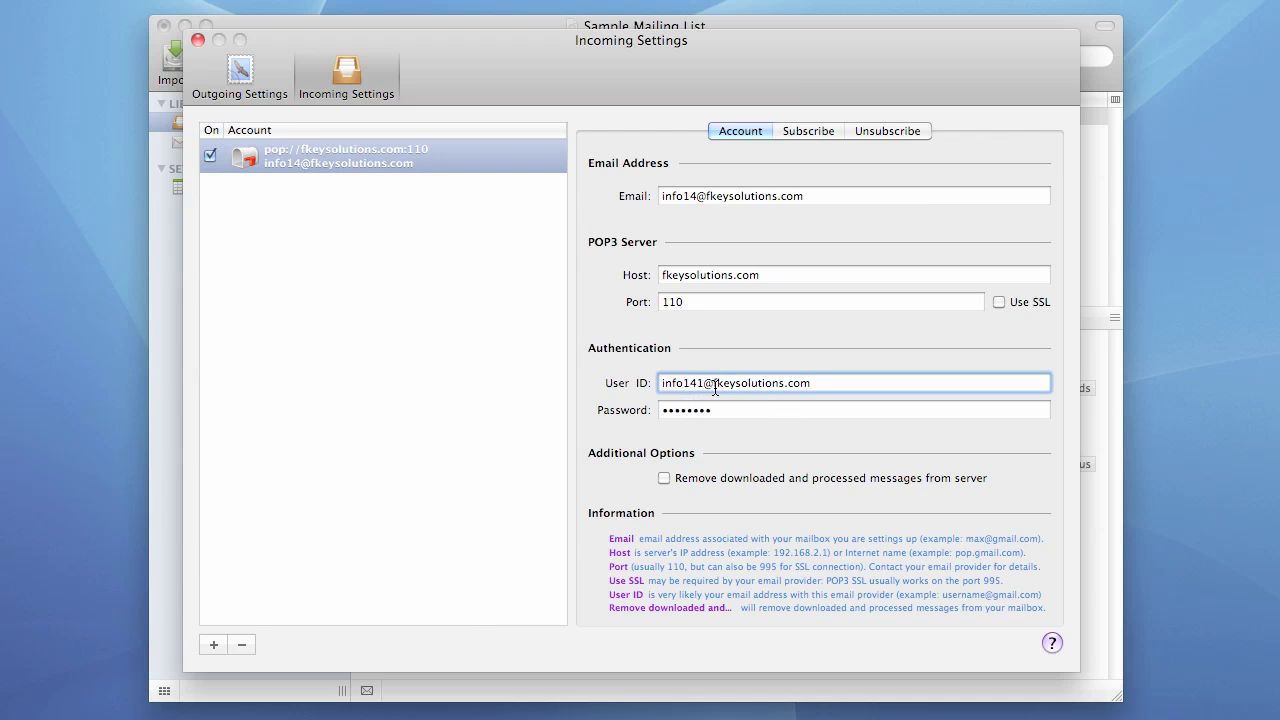
{"action": "left_click", "coordinate": [197, 40]}
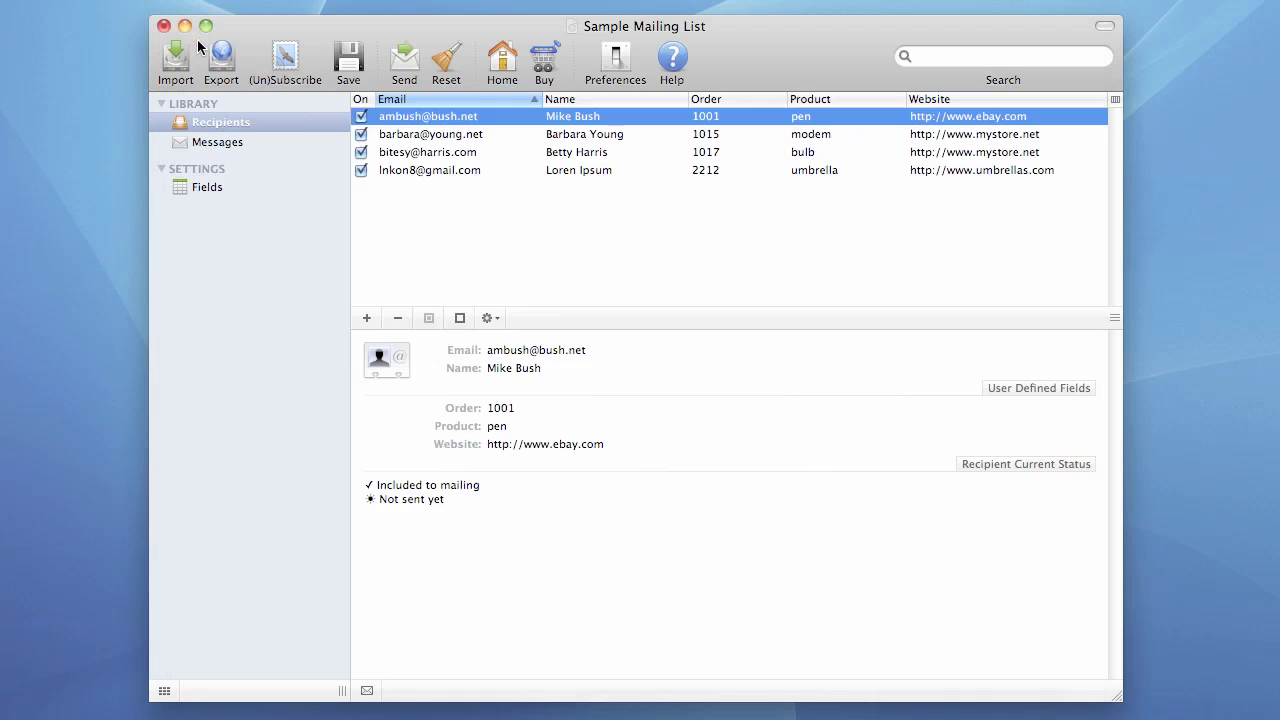
- Delete the newly downloaded recipient, rerun (Un)Subscribe, and highlight the Authentication Failed error
{"action": "left_click", "coordinate": [450, 171]}
{"action": "key", "text": "Delete"}
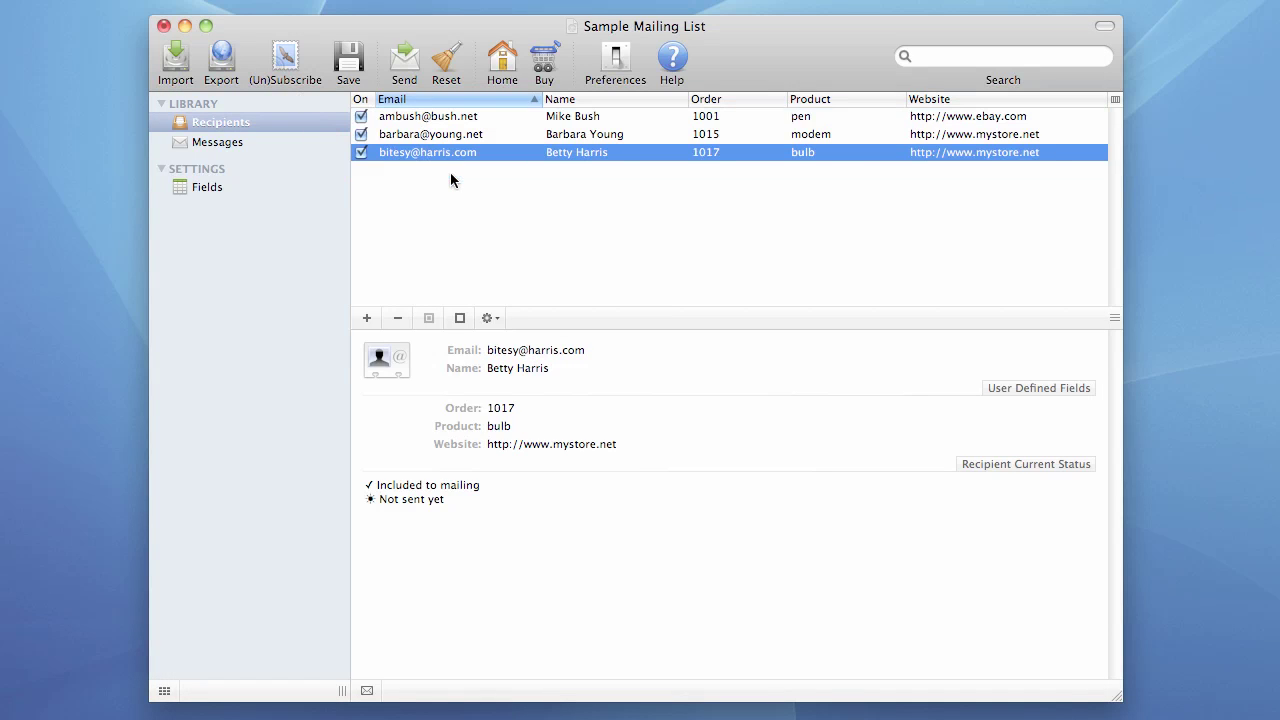
{"action": "left_click", "coordinate": [287, 62]}
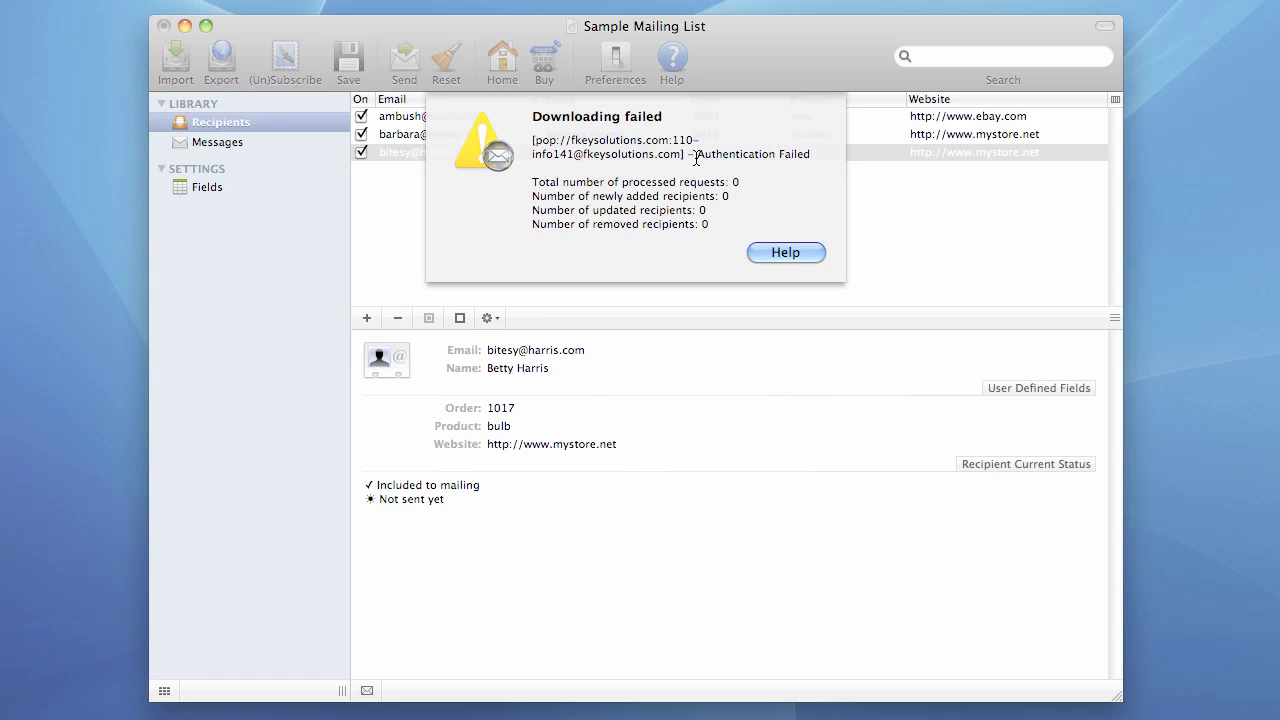
{"action": "left_click_drag", "start_coordinate": [697, 155], "coordinate": [812, 155]}
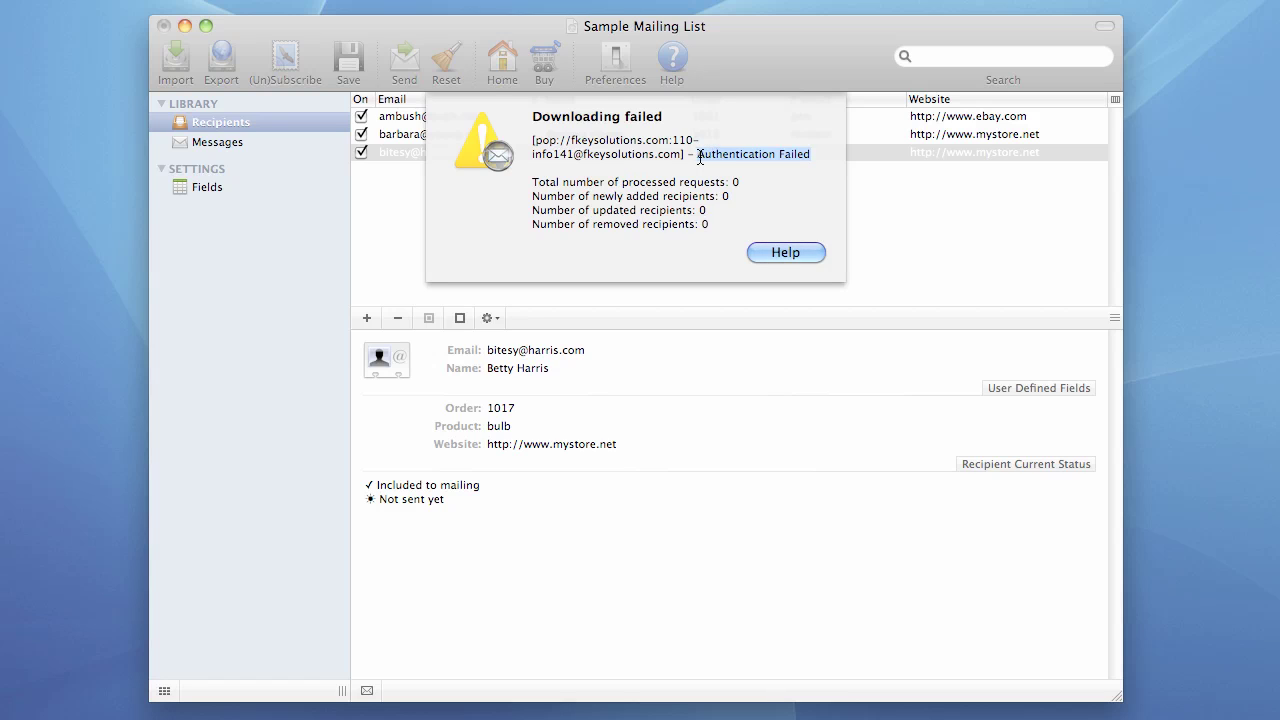
{"action": "left_click_drag", "start_coordinate": [696, 155], "coordinate": [811, 155]}
- Dismiss the authentication alert, remove the extra 1 from the user ID, and close Preferences
{"action": "left_click", "coordinate": [786, 252]}
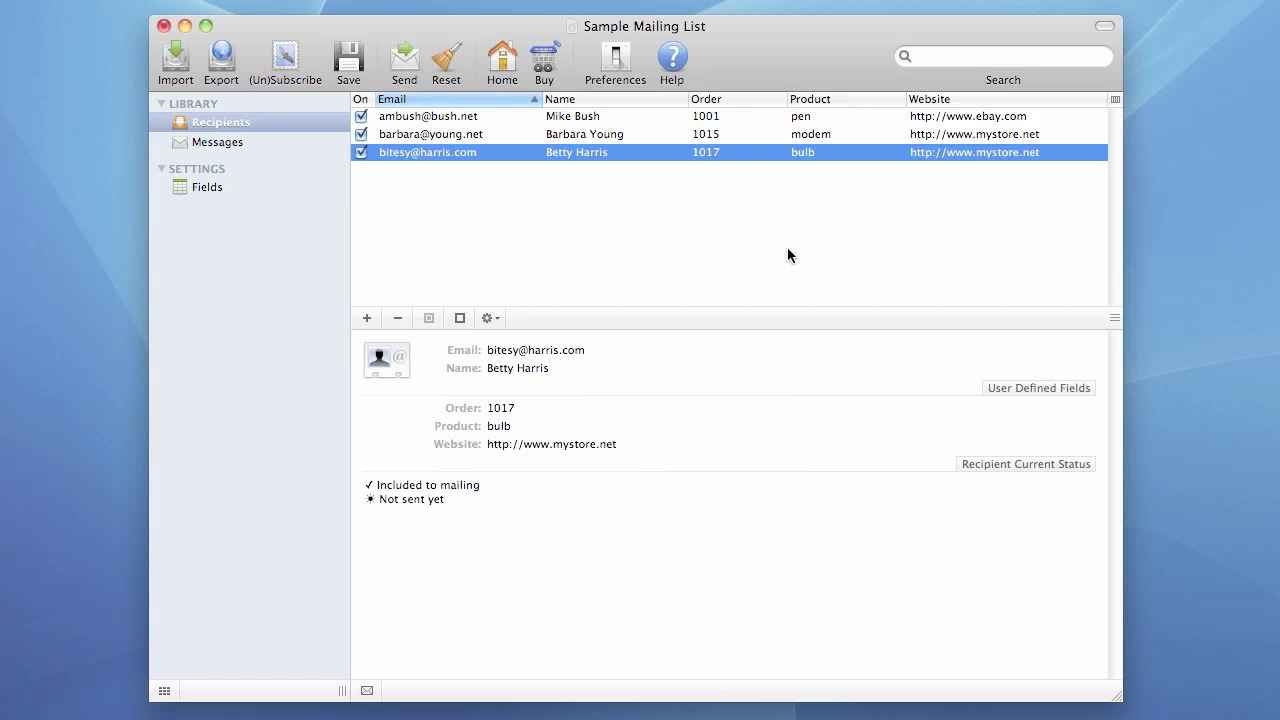
{"action": "left_click", "coordinate": [613, 57]}
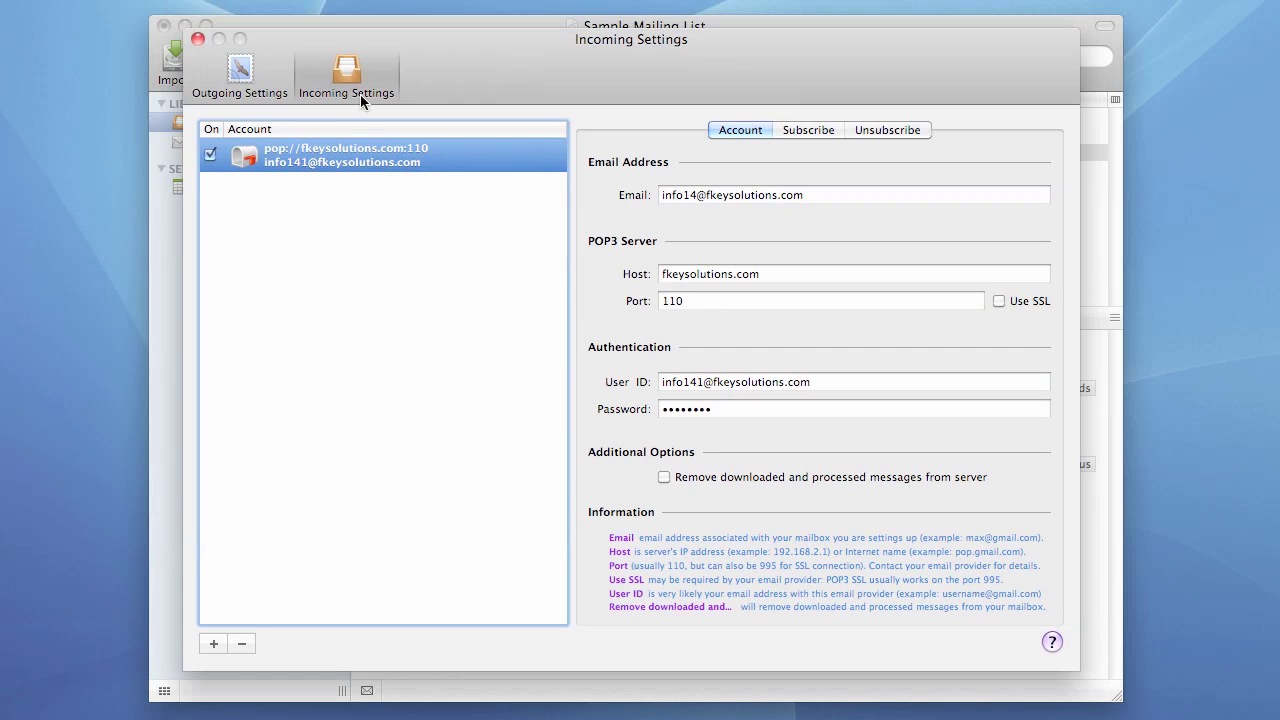
{"action": "left_click", "coordinate": [704, 382]}
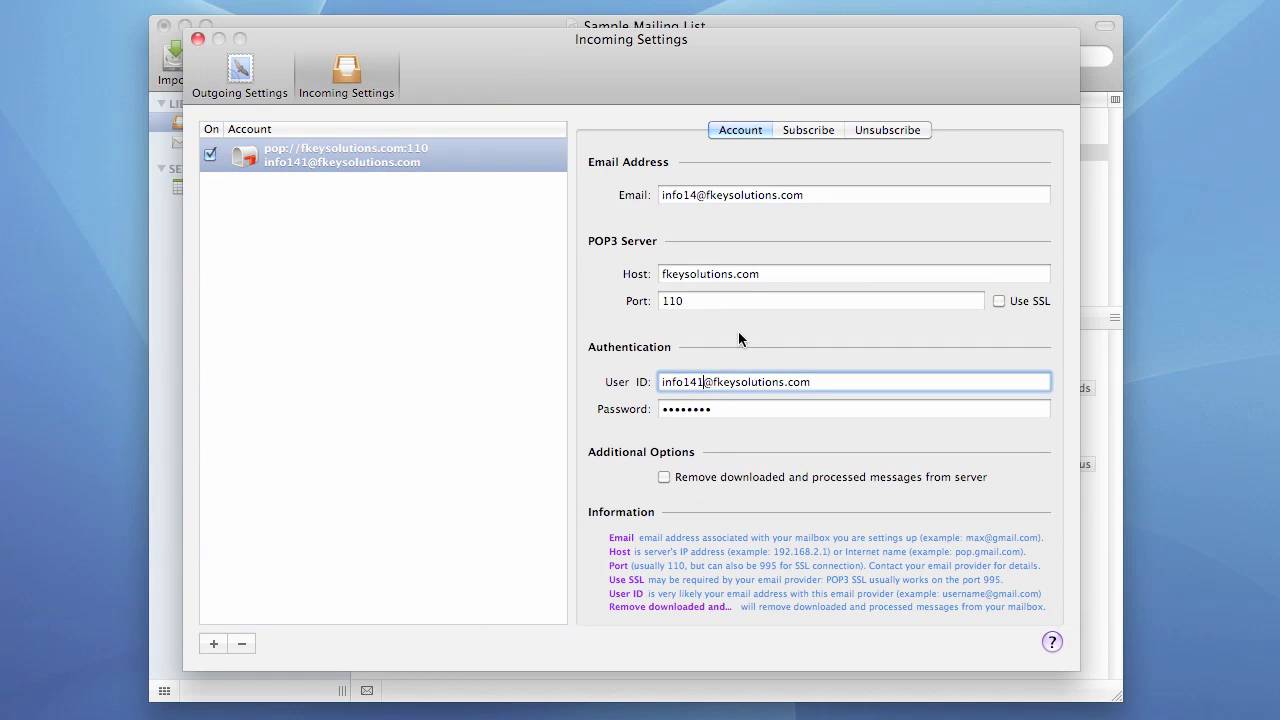
{"action": "key", "text": "F12"}
{"action": "key", "text": "F12"}
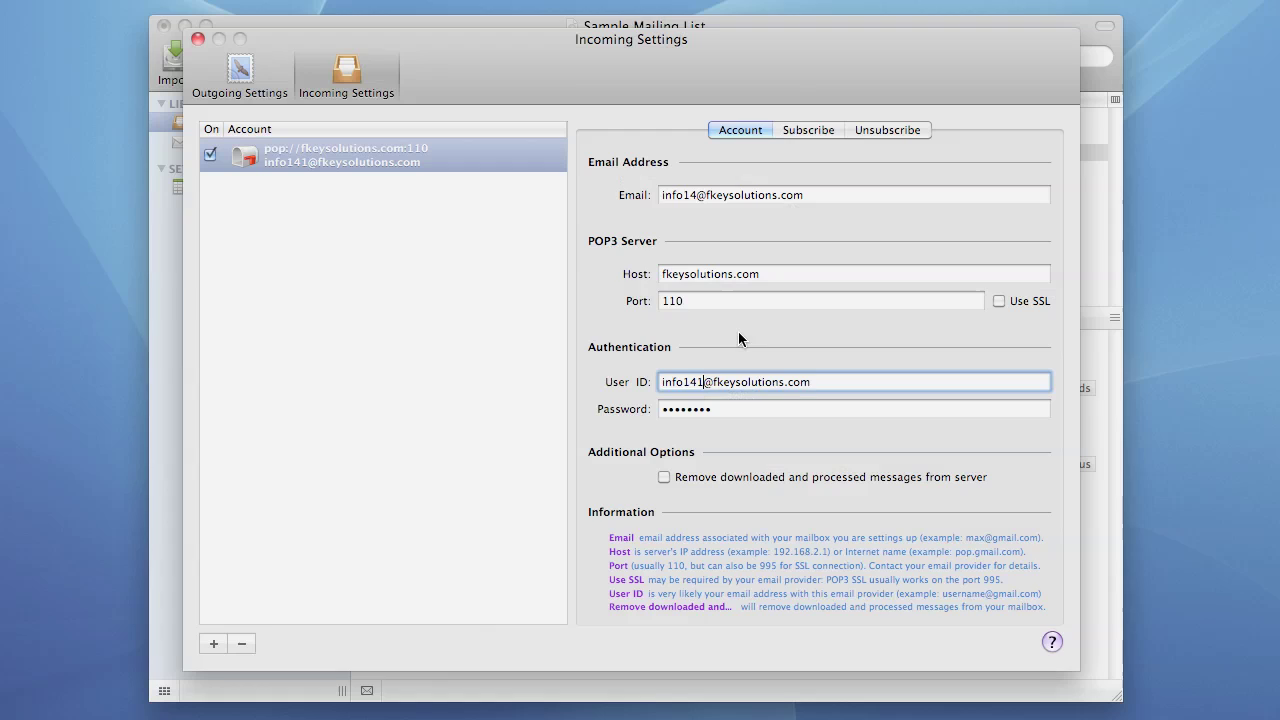
{"action": "key", "text": "BackSpace"}
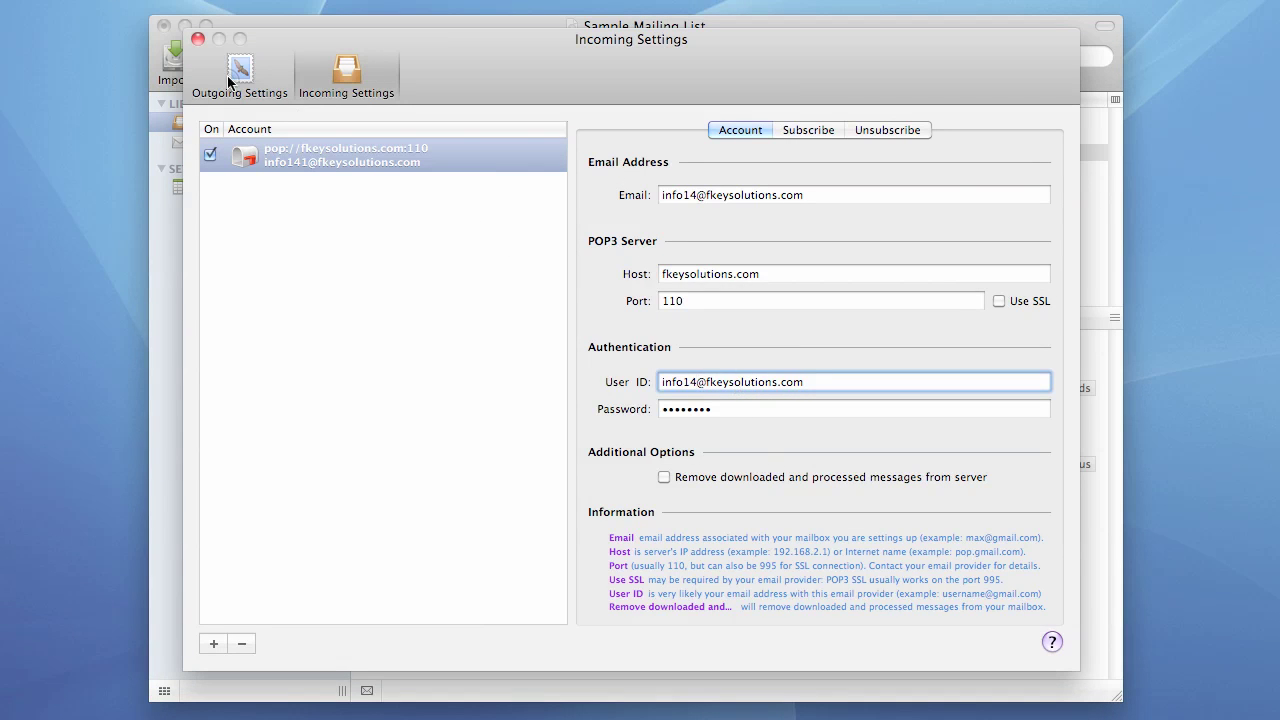
{"action": "left_click", "coordinate": [198, 40]}
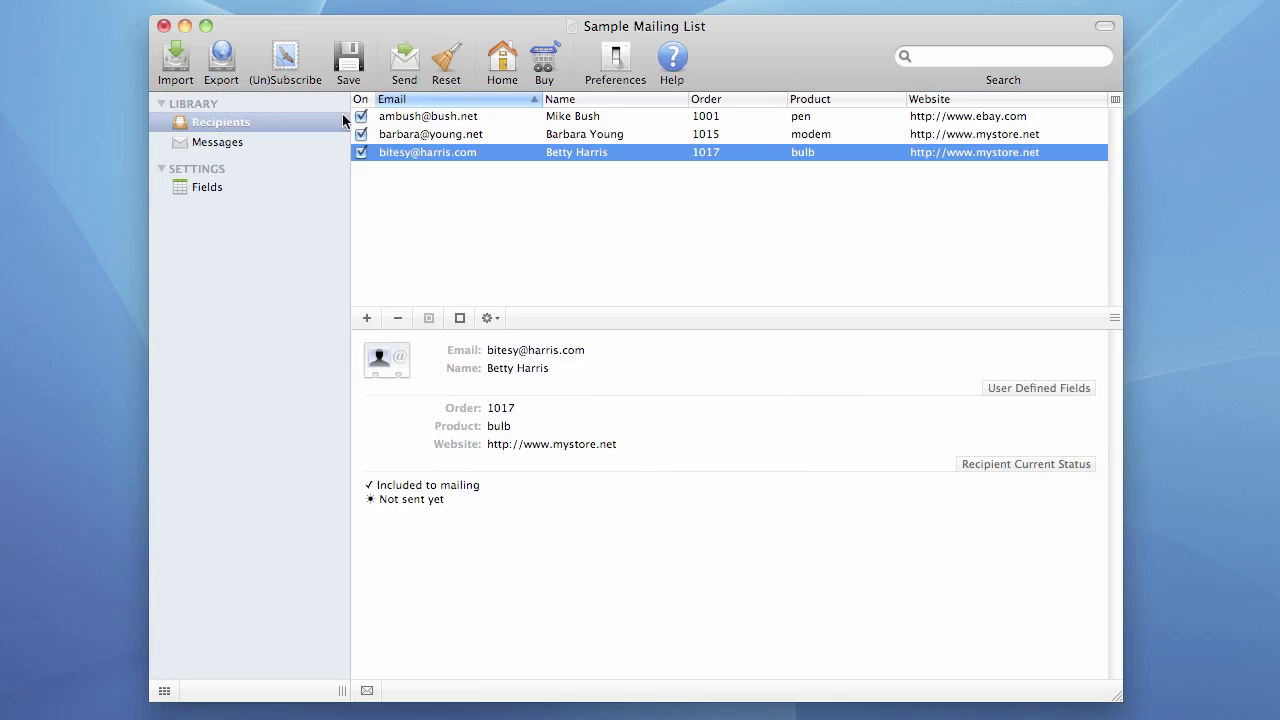
- Run (Un)Subscribe, accept the success report, and select the newly added umbrella-order recipient
{"action": "left_click", "coordinate": [284, 61]}
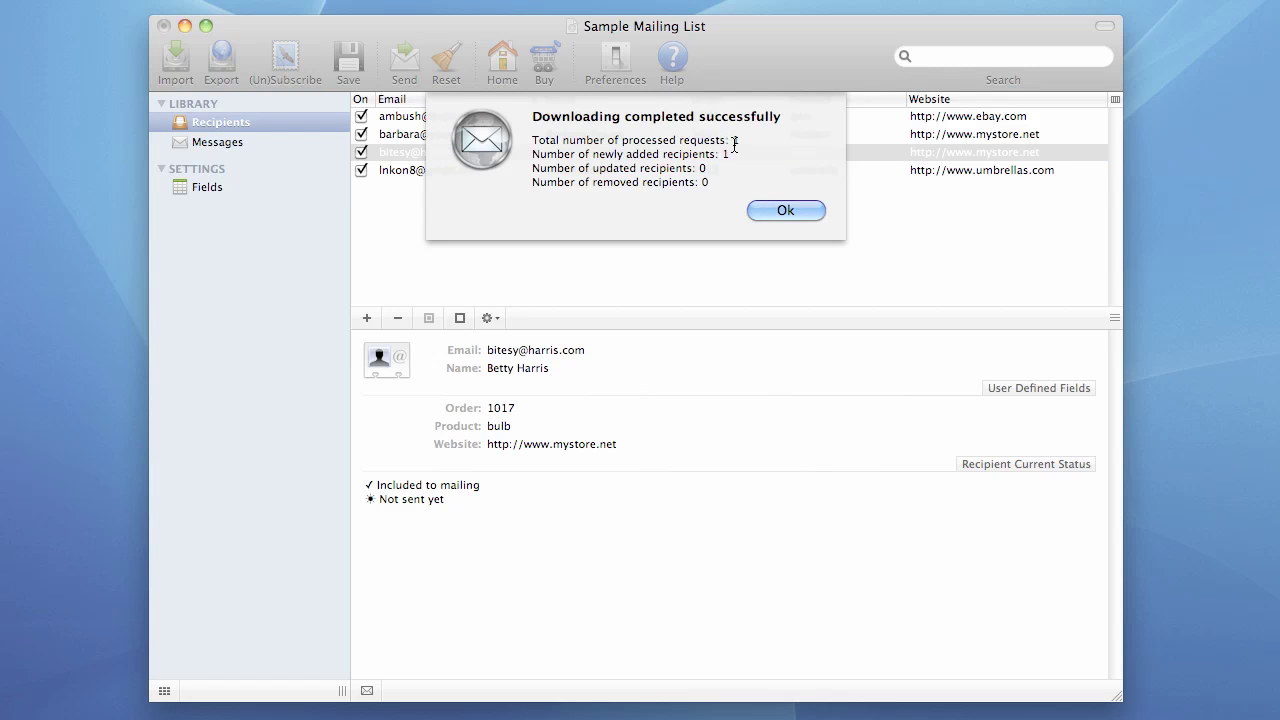
{"action": "left_click", "coordinate": [765, 209]}
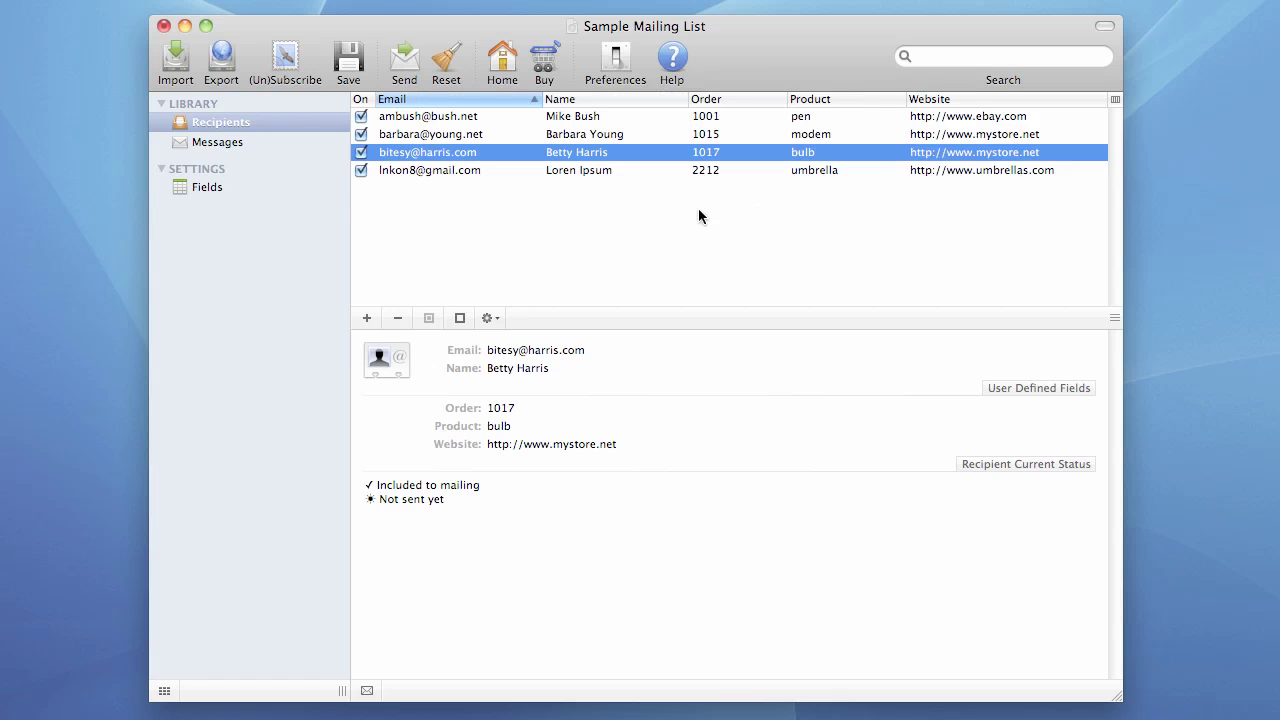
{"action": "left_click", "coordinate": [525, 169]}
- Delete the newly added recipient and run the (Un)Subscribe download again
{"action": "key", "text": "Delete"}
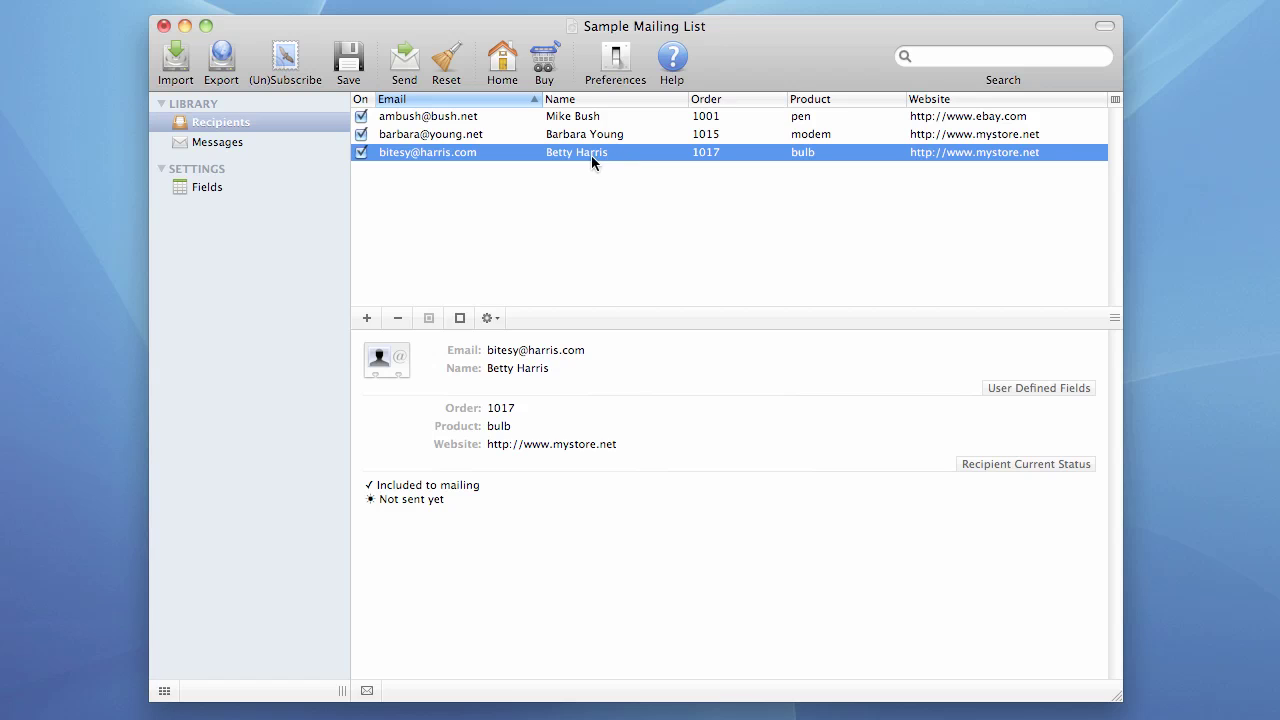
{"action": "left_click", "coordinate": [282, 65]}
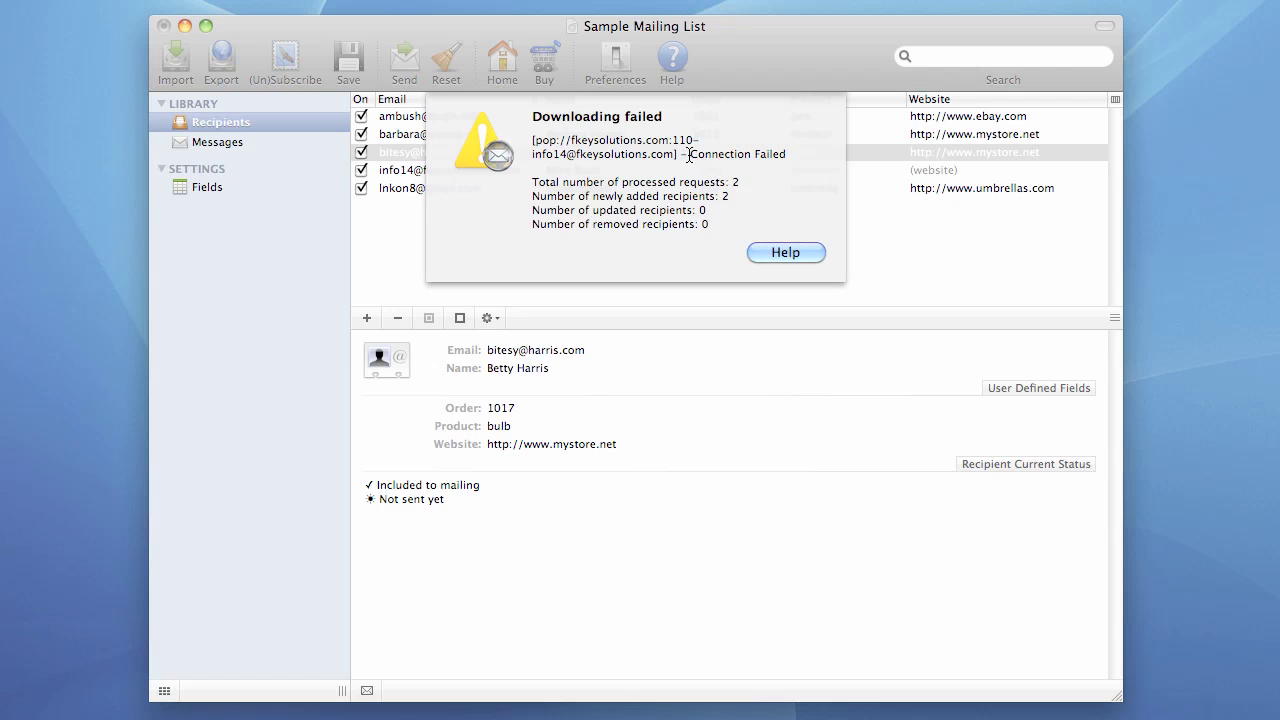
- Highlight the Connection Failed error and the 2 processed and 2 added counts, then dismiss the report
{"action": "left_click_drag", "start_coordinate": [690, 155], "coordinate": [787, 155]}
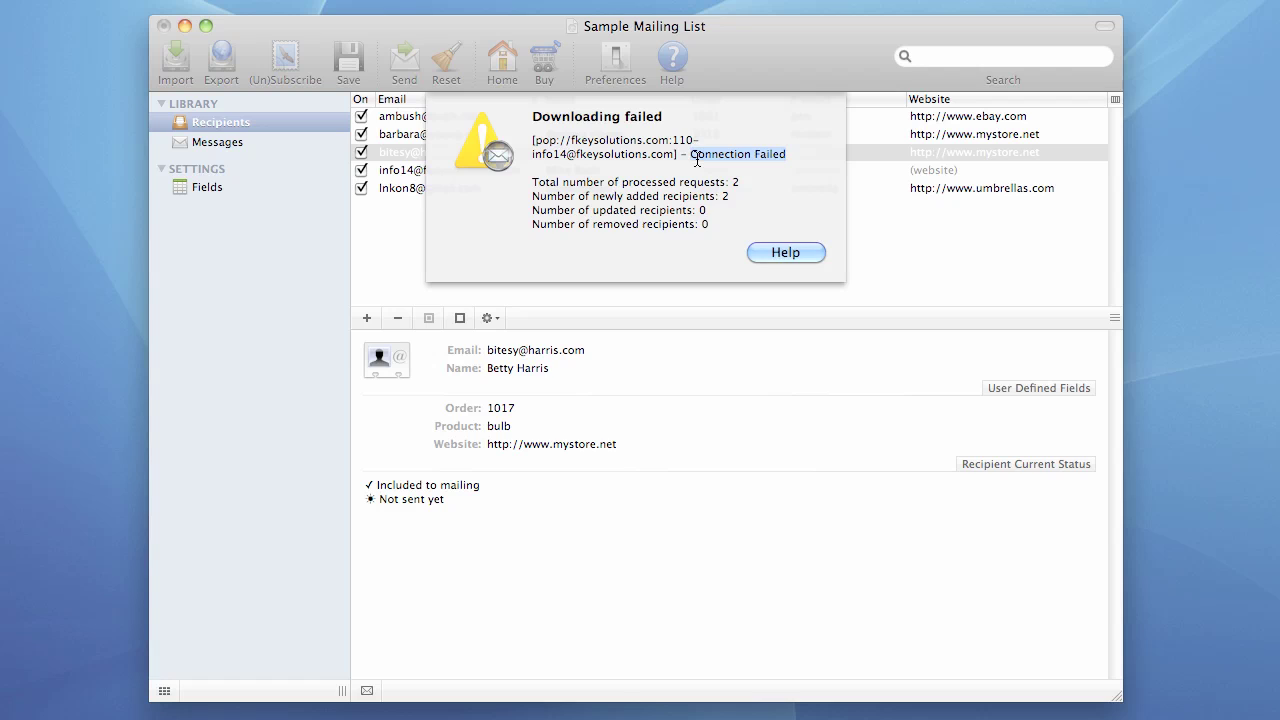
{"action": "left_click", "coordinate": [740, 186]}
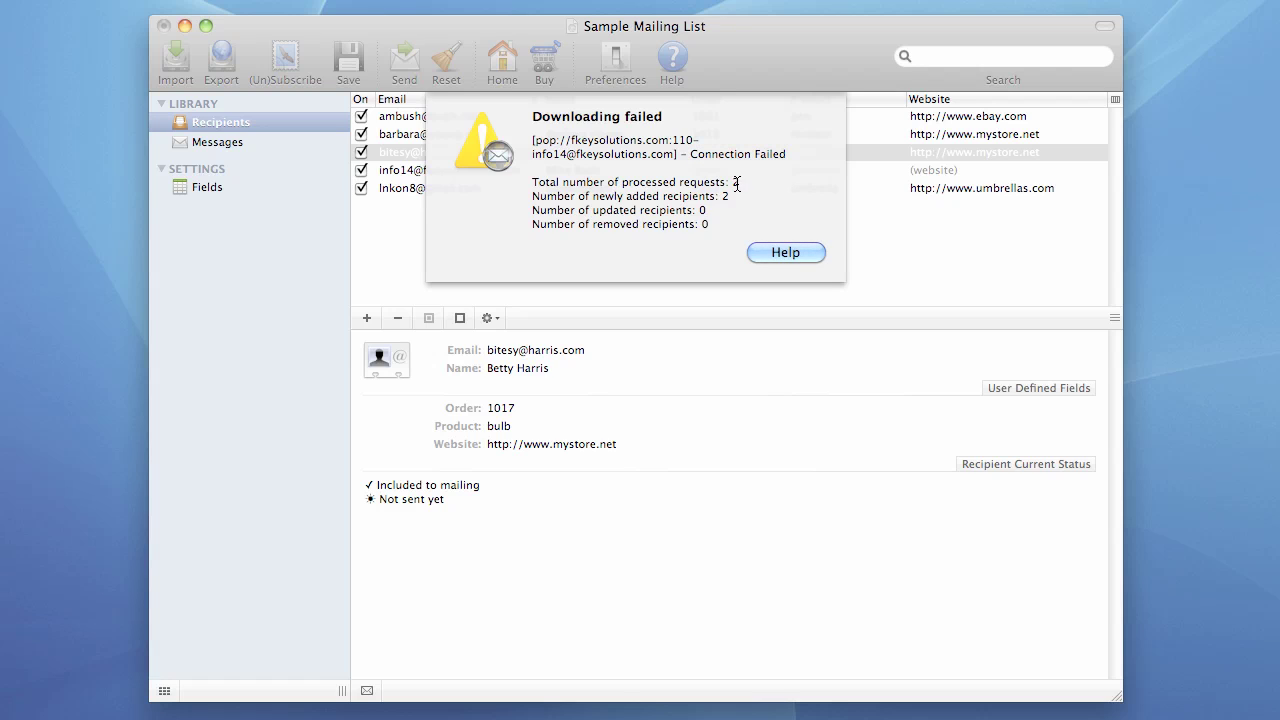
{"action": "left_click_drag", "start_coordinate": [737, 183], "coordinate": [733, 186]}
{"action": "left_click_drag", "start_coordinate": [723, 198], "coordinate": [731, 199]}
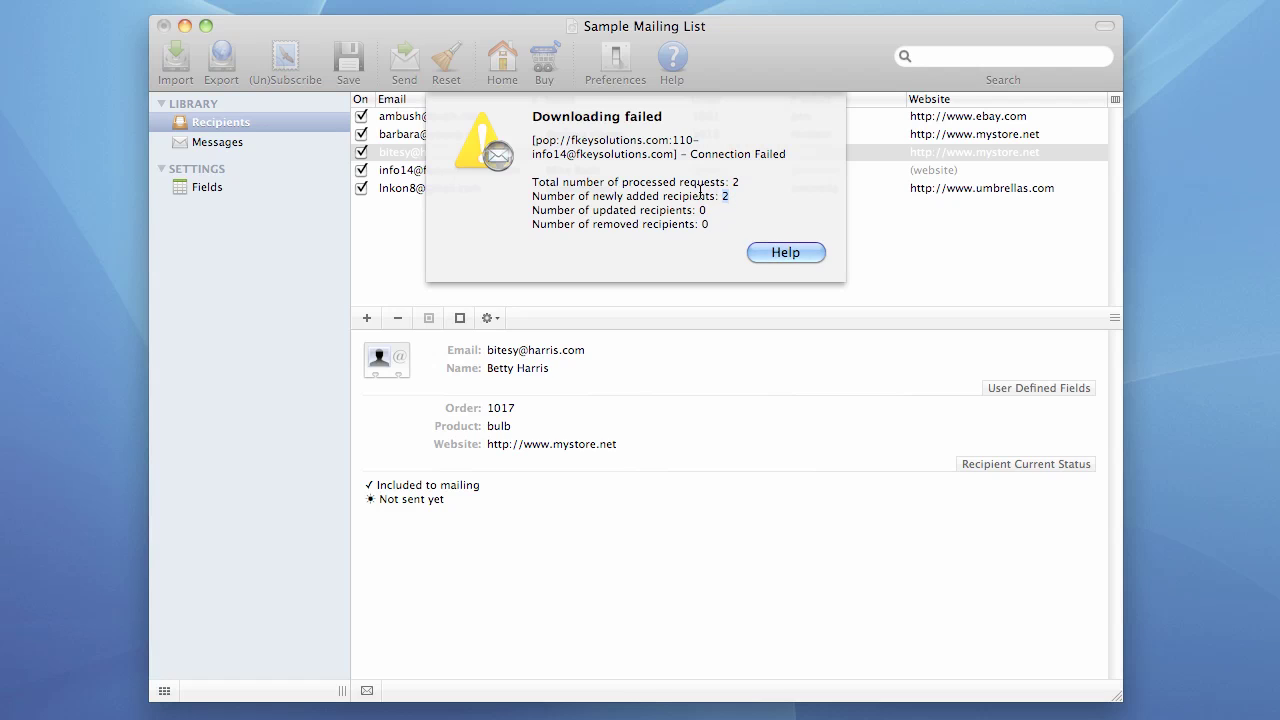
{"action": "double_click", "coordinate": [735, 183]}
{"action": "left_click_drag", "start_coordinate": [719, 197], "coordinate": [706, 227]}
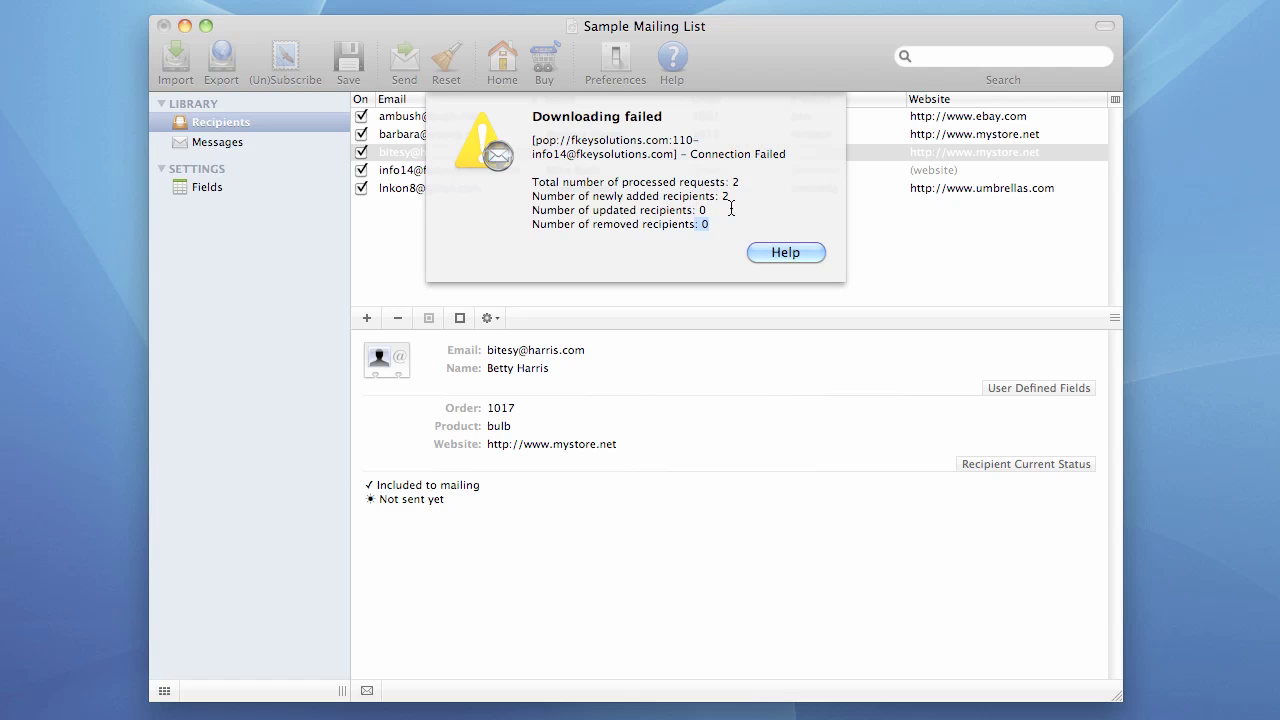
{"action": "left_click", "coordinate": [745, 210]}
{"action": "left_click", "coordinate": [789, 252]}
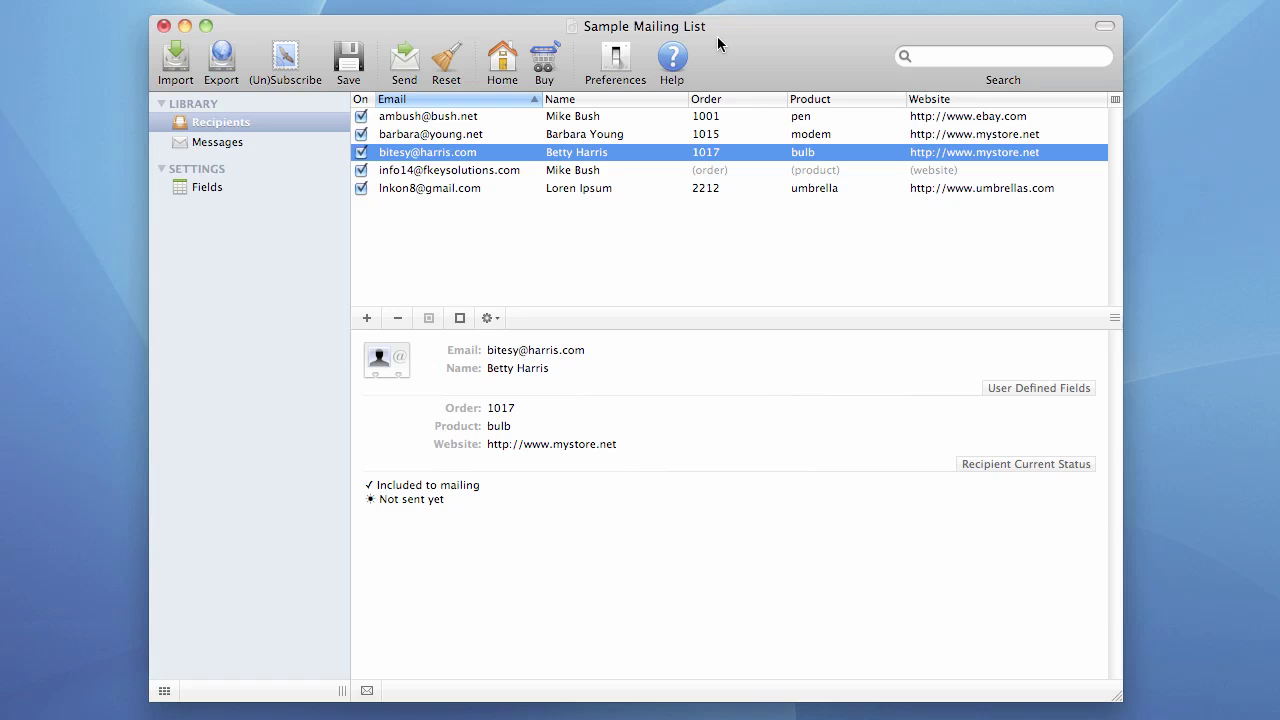
- Retry the (Un)Subscribe download, which fails again with Connection Failed and zero requests
{"action": "left_click", "coordinate": [284, 58]}
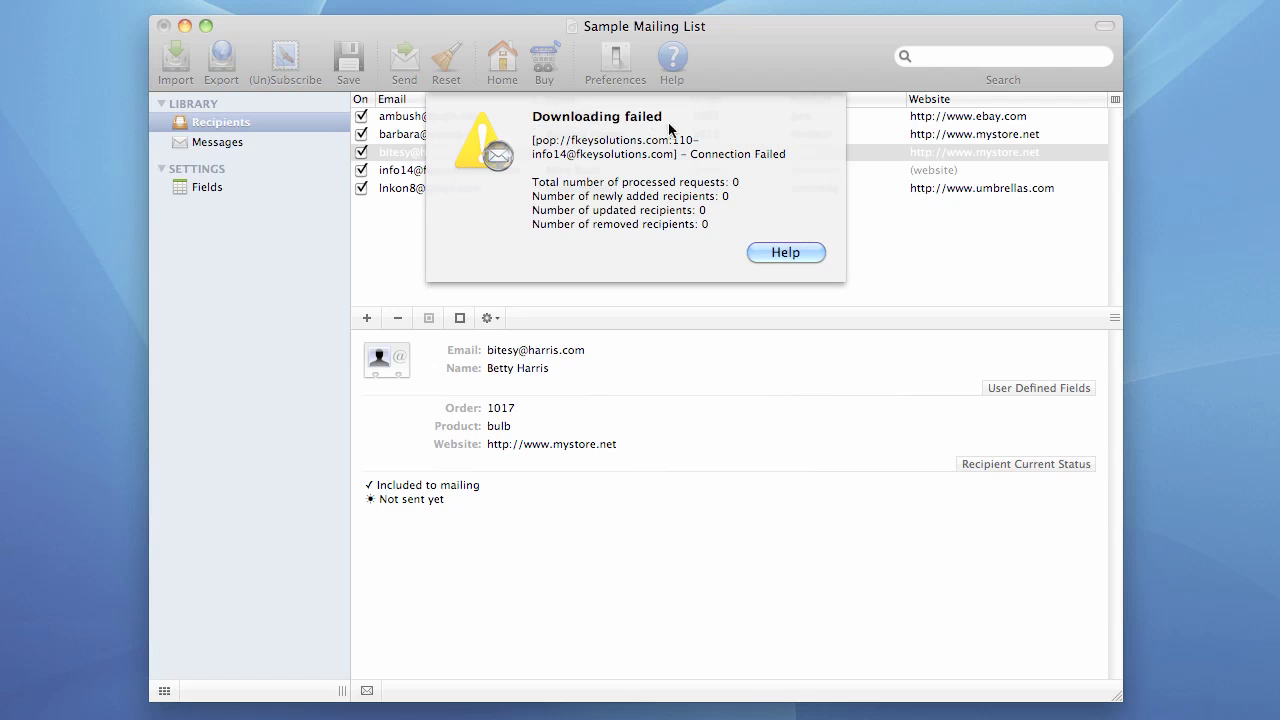
- Highlight the Connection Failed message and the zero added and removed counts, then close the report
{"action": "left_click_drag", "start_coordinate": [689, 155], "coordinate": [808, 155]}
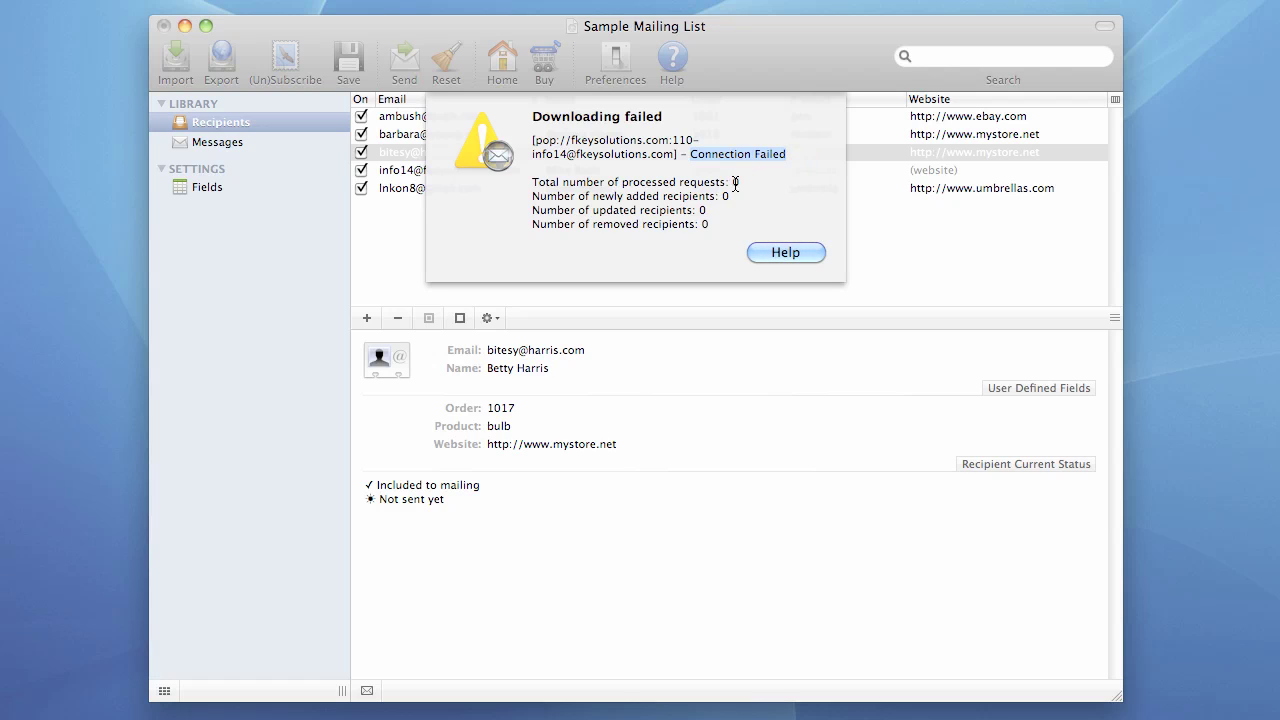
{"action": "left_click", "coordinate": [735, 184]}
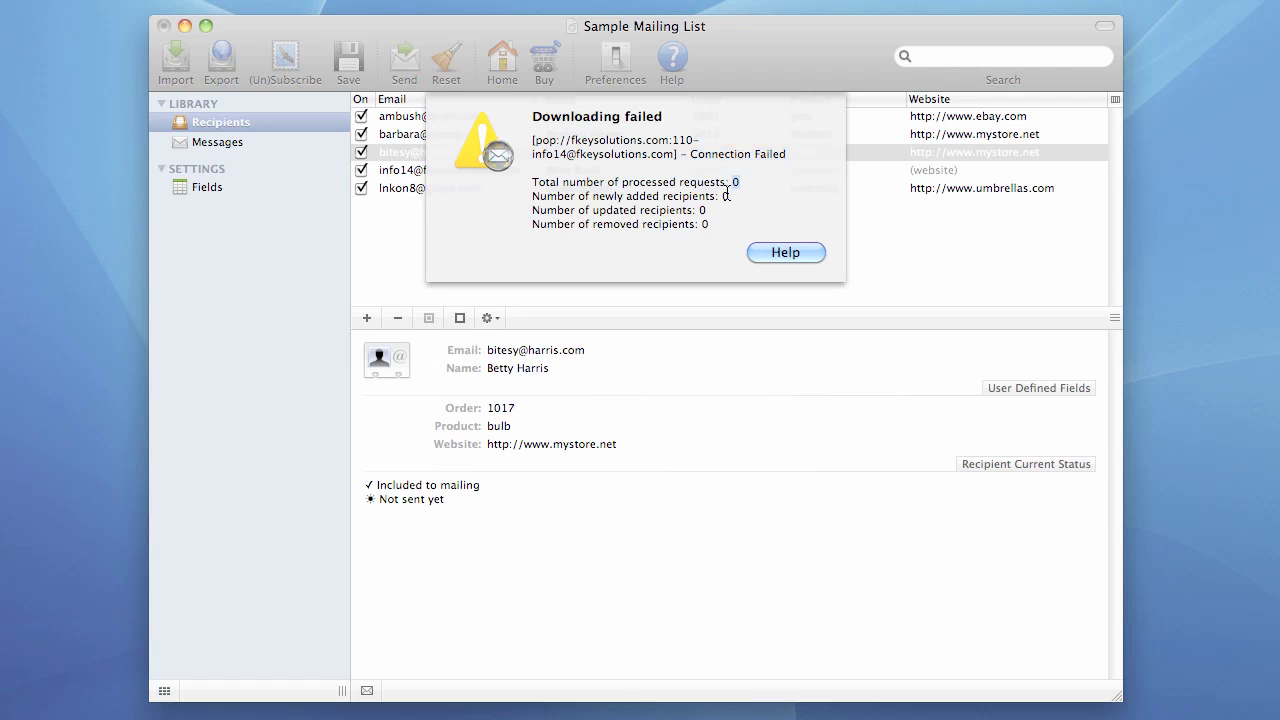
{"action": "double_click", "coordinate": [725, 197]}
{"action": "double_click", "coordinate": [704, 224]}
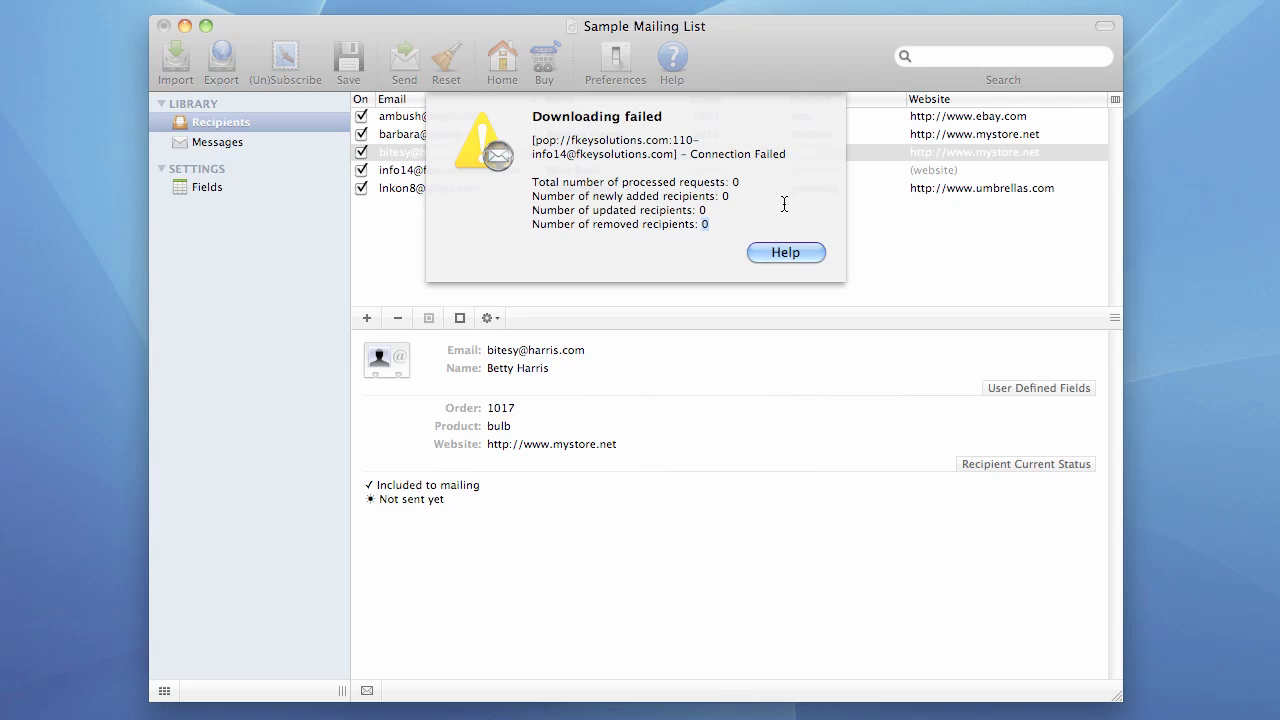
{"action": "left_click", "coordinate": [786, 253]}
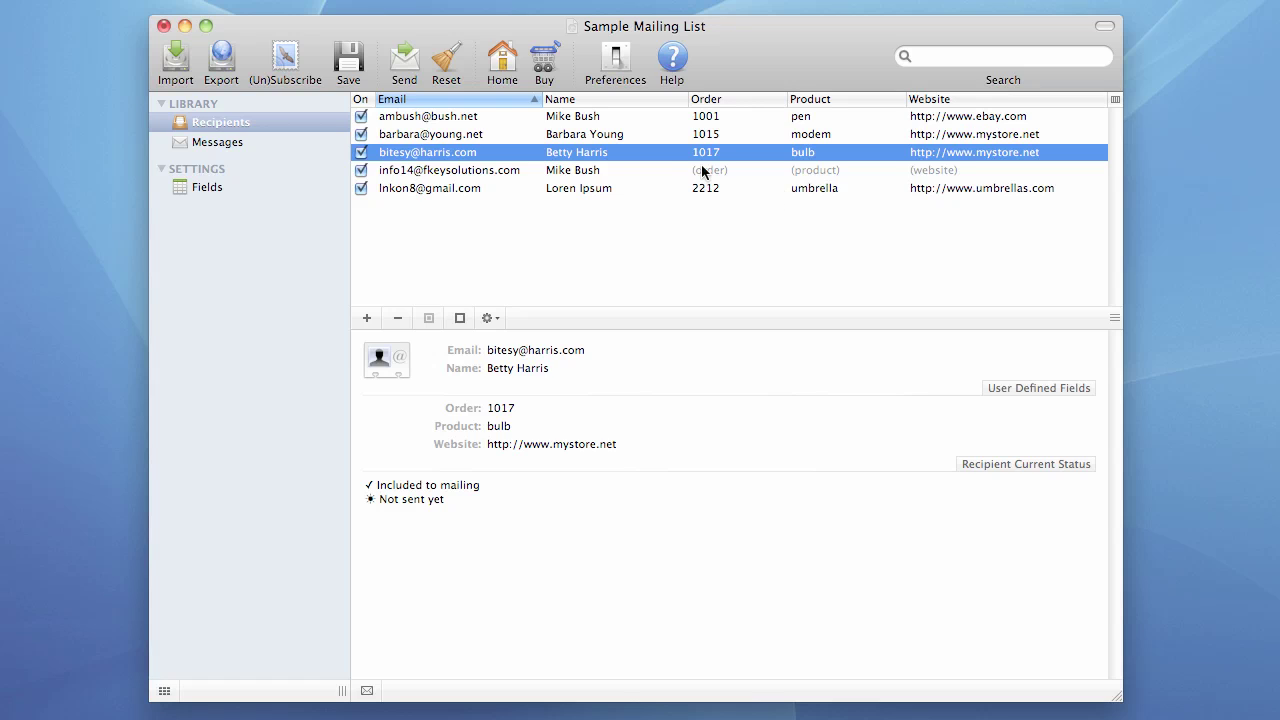
- Run (Un)Subscribe again and acknowledge the successful report with 0 requests processed
{"action": "left_click", "coordinate": [285, 60]}
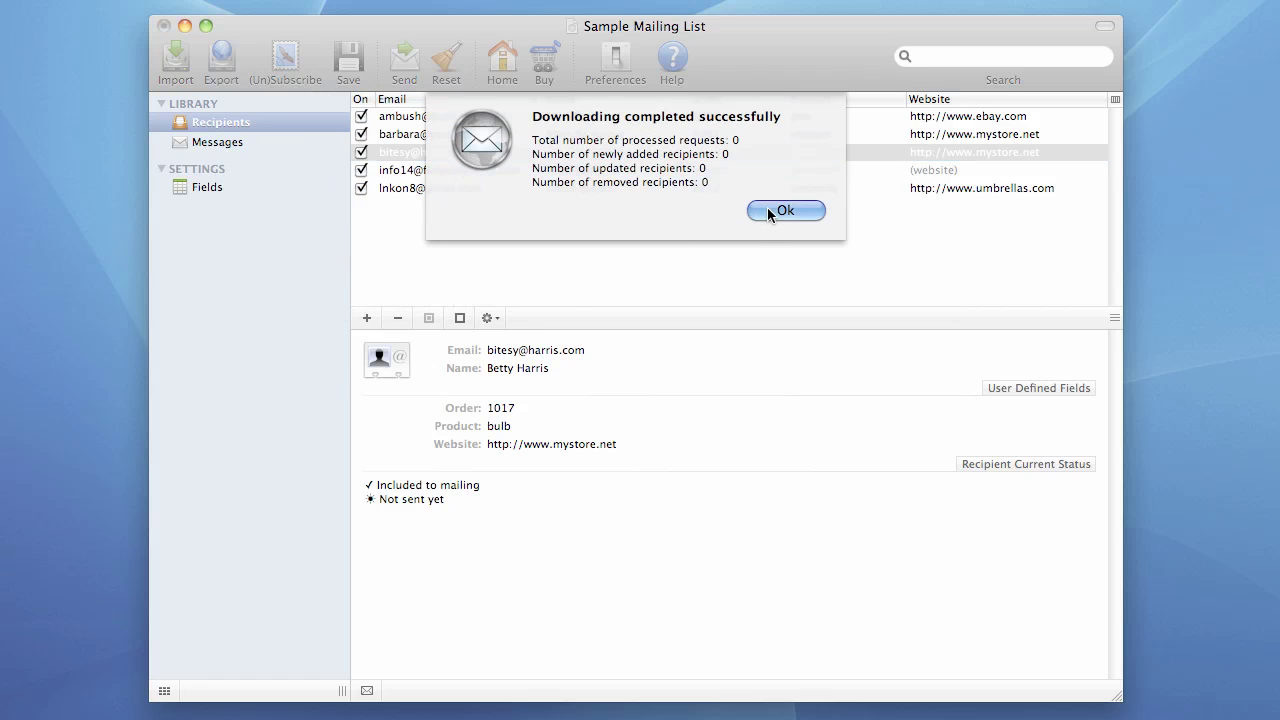
{"action": "left_click", "coordinate": [770, 210]}
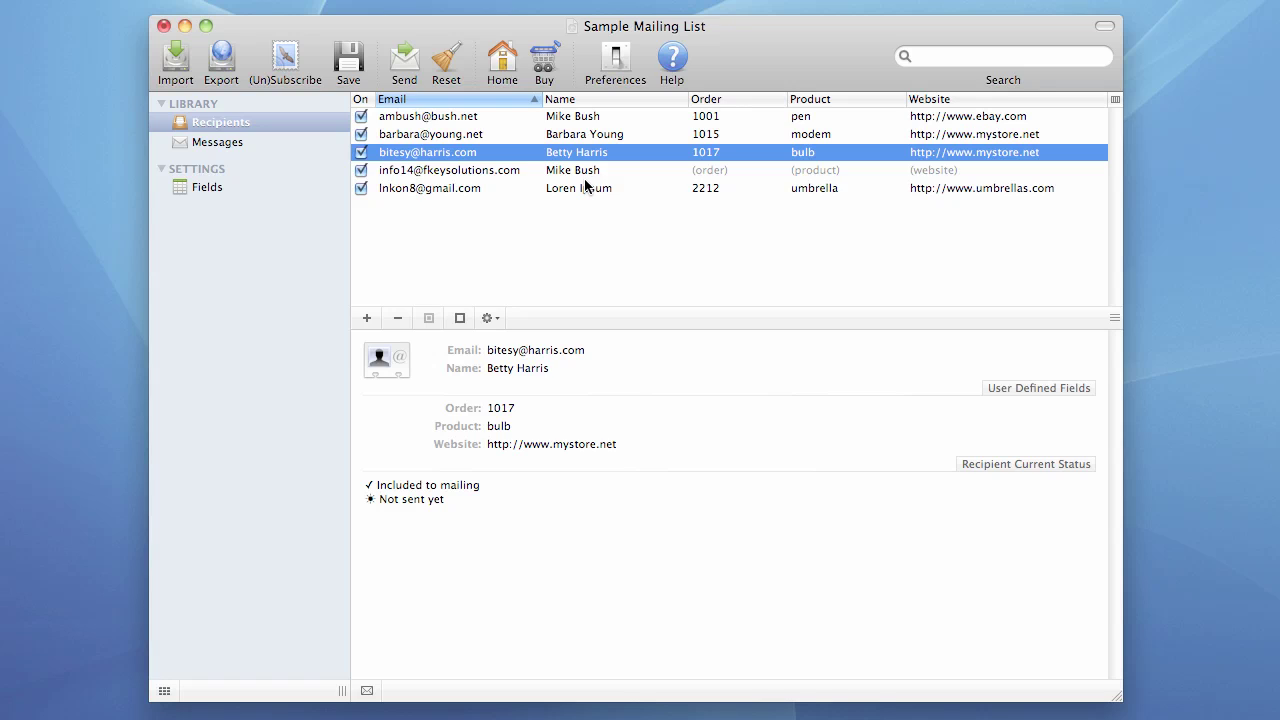
- In Preferences' Incoming Settings, delete the existing POP3 account
{"action": "left_click", "coordinate": [614, 62]}
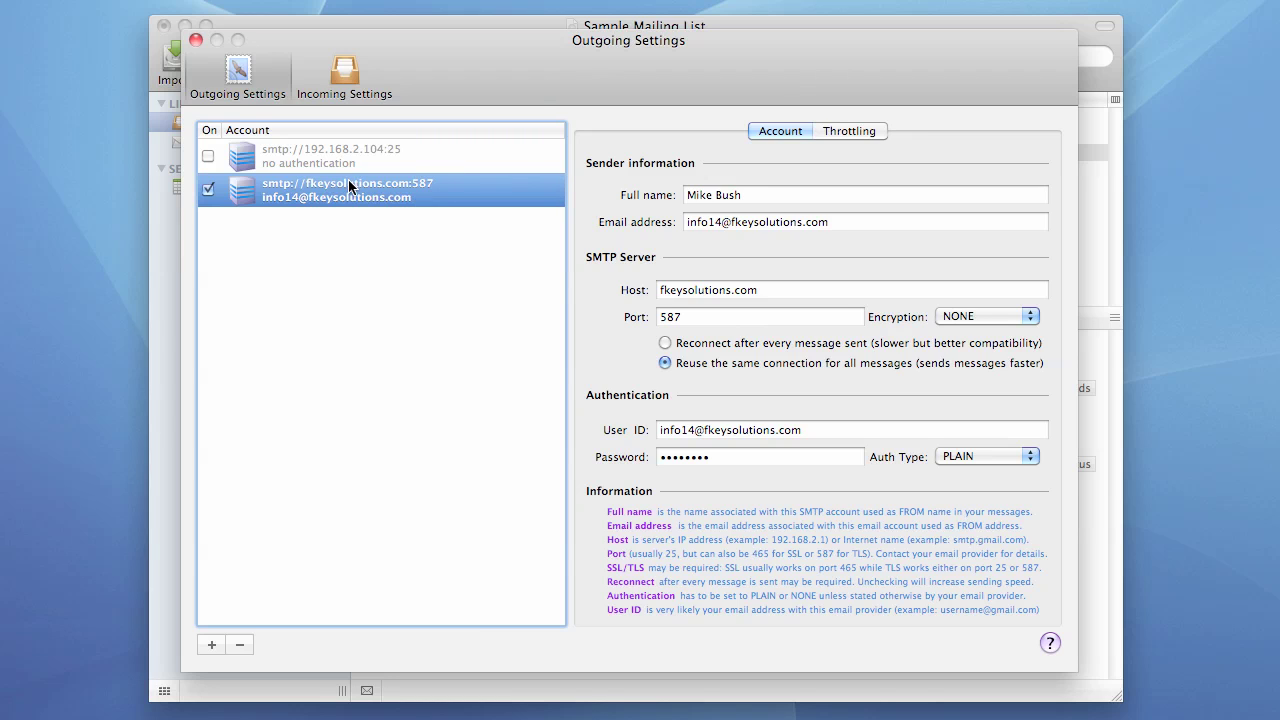
{"action": "left_click", "coordinate": [343, 90]}
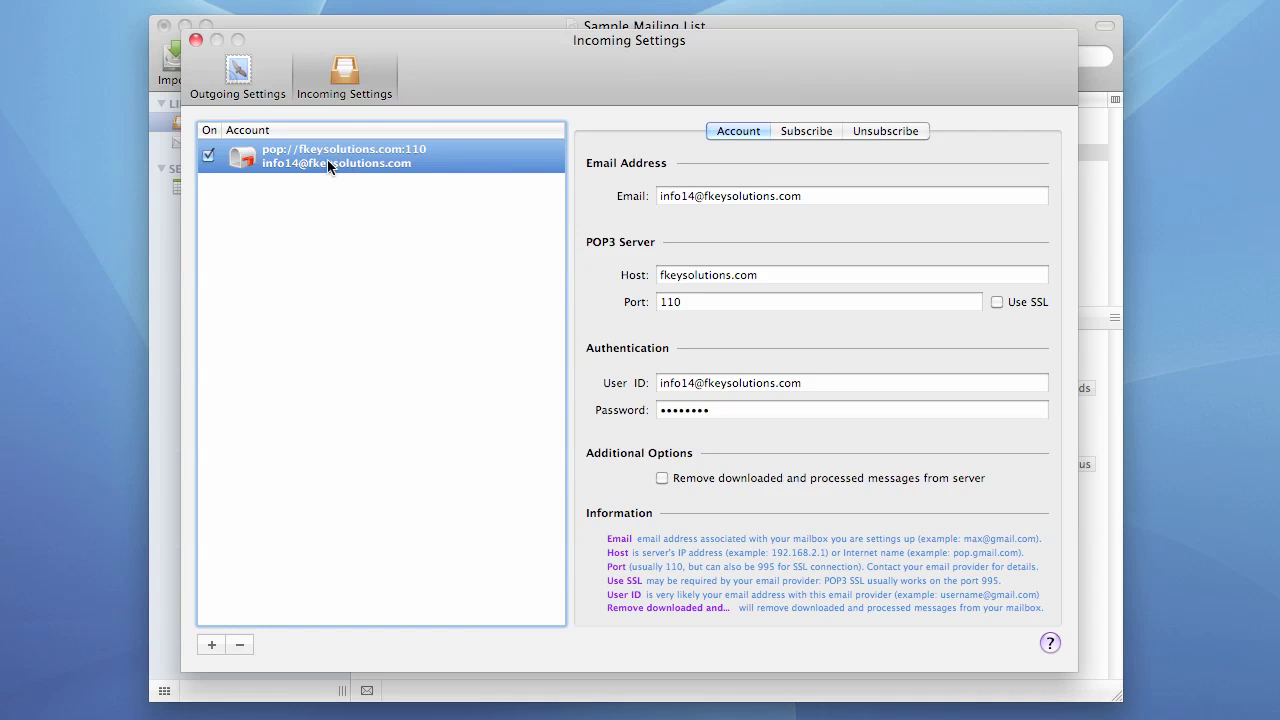
{"action": "left_click", "coordinate": [240, 646]}
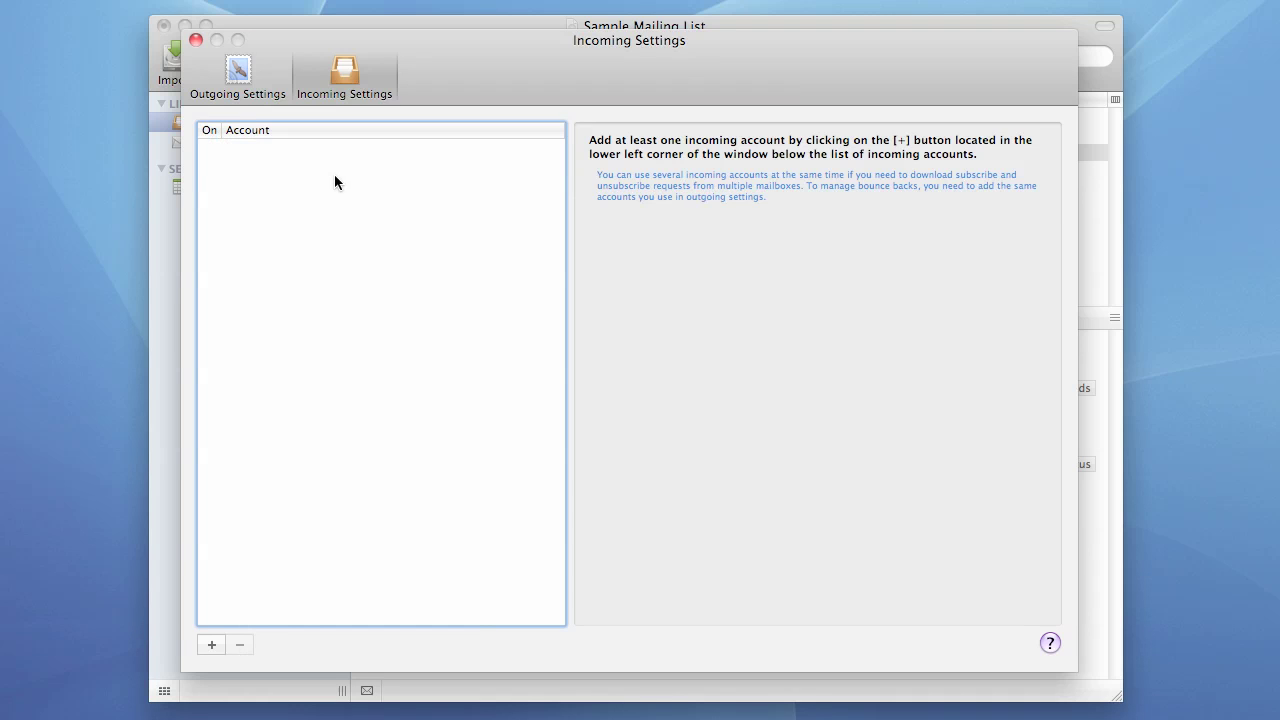
- Start a new incoming account and enter the account's e-mail address
{"action": "left_click", "coordinate": [212, 645]}
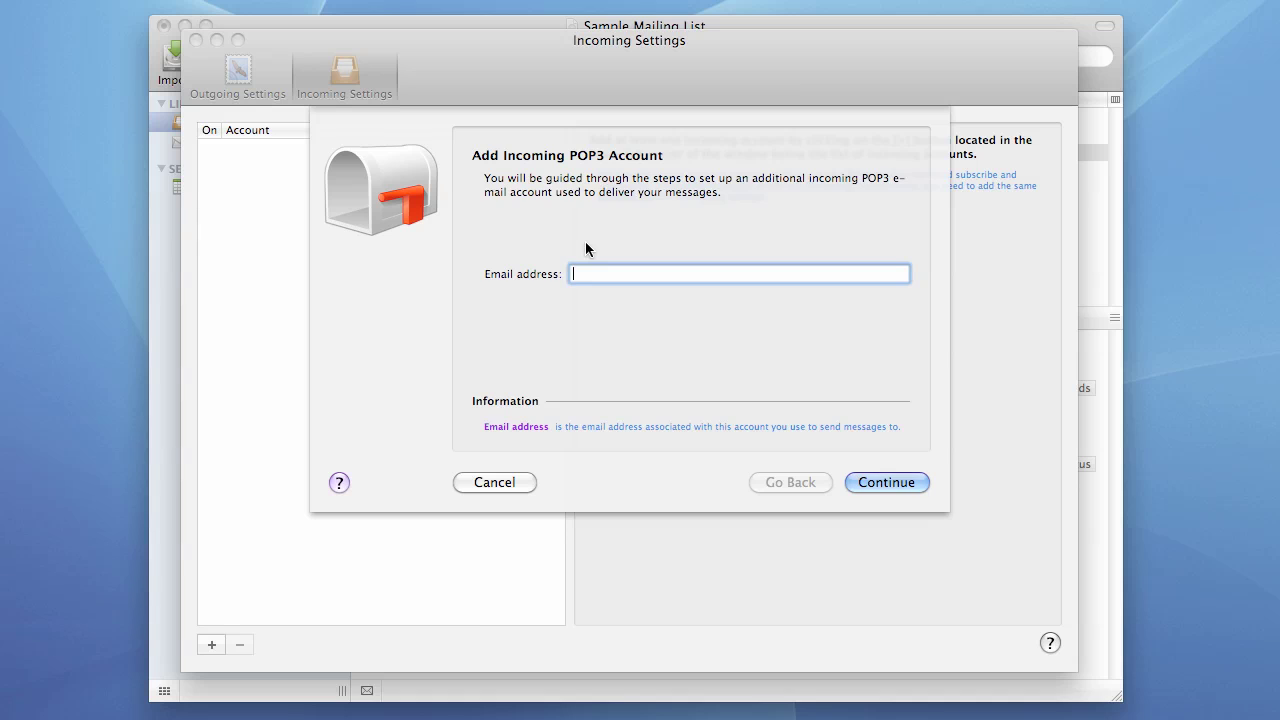
{"action": "left_click_drag", "start_coordinate": [738, 274], "coordinate": [622, 279]}
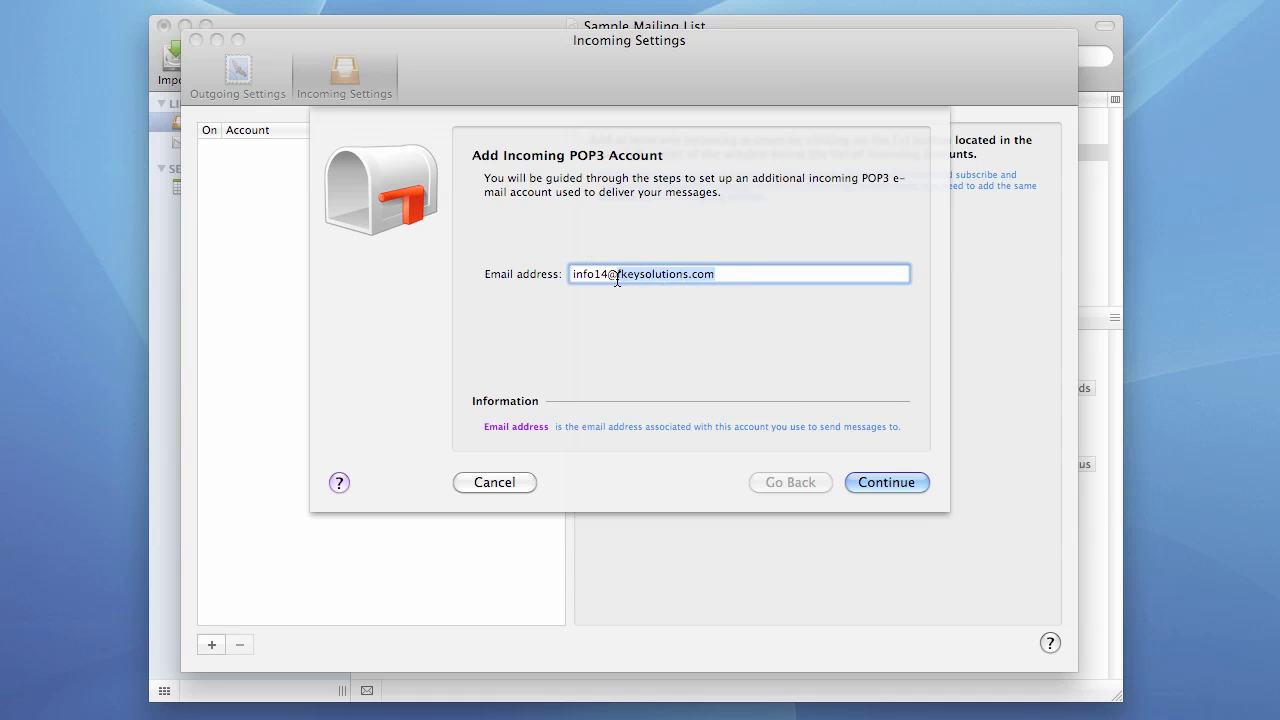
- On the POP3 server step, fill the Host field with fkeysolutions1.com
{"action": "left_click", "coordinate": [882, 480]}
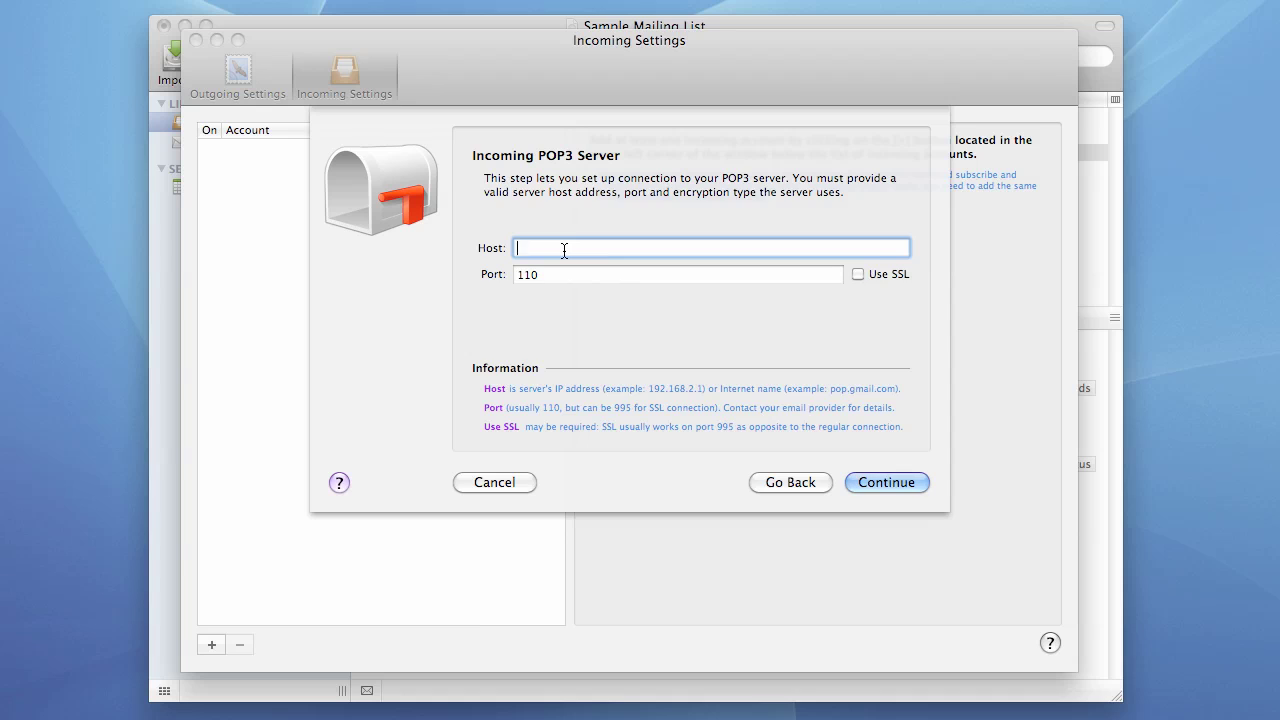
{"action": "type", "text": "fkeysolutions.com"}
{"action": "key", "text": "Left"}
{"action": "key", "text": "Left"}
{"action": "key", "text": "Left"}
{"action": "key", "text": "Left"}
{"action": "type", "text": "1"}
{"action": "left_click", "coordinate": [871, 481]}
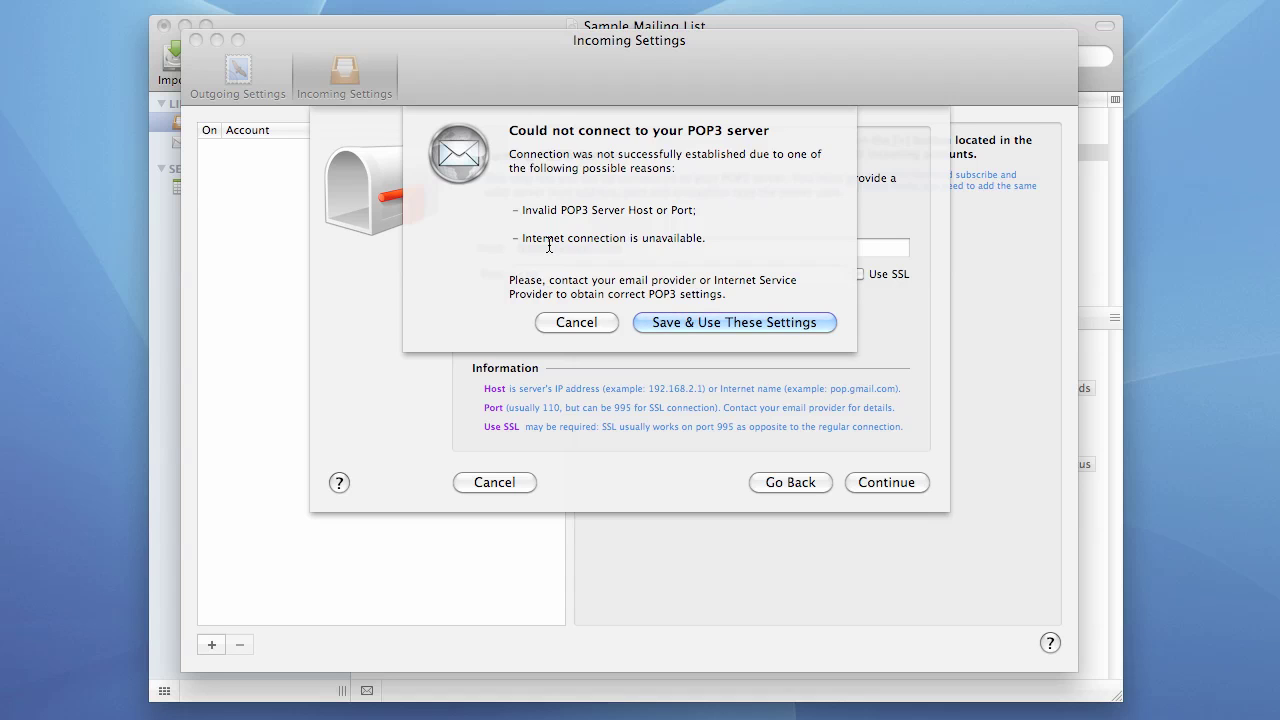
{"action": "left_click", "coordinate": [586, 321]}
{"action": "left_click", "coordinate": [597, 253]}
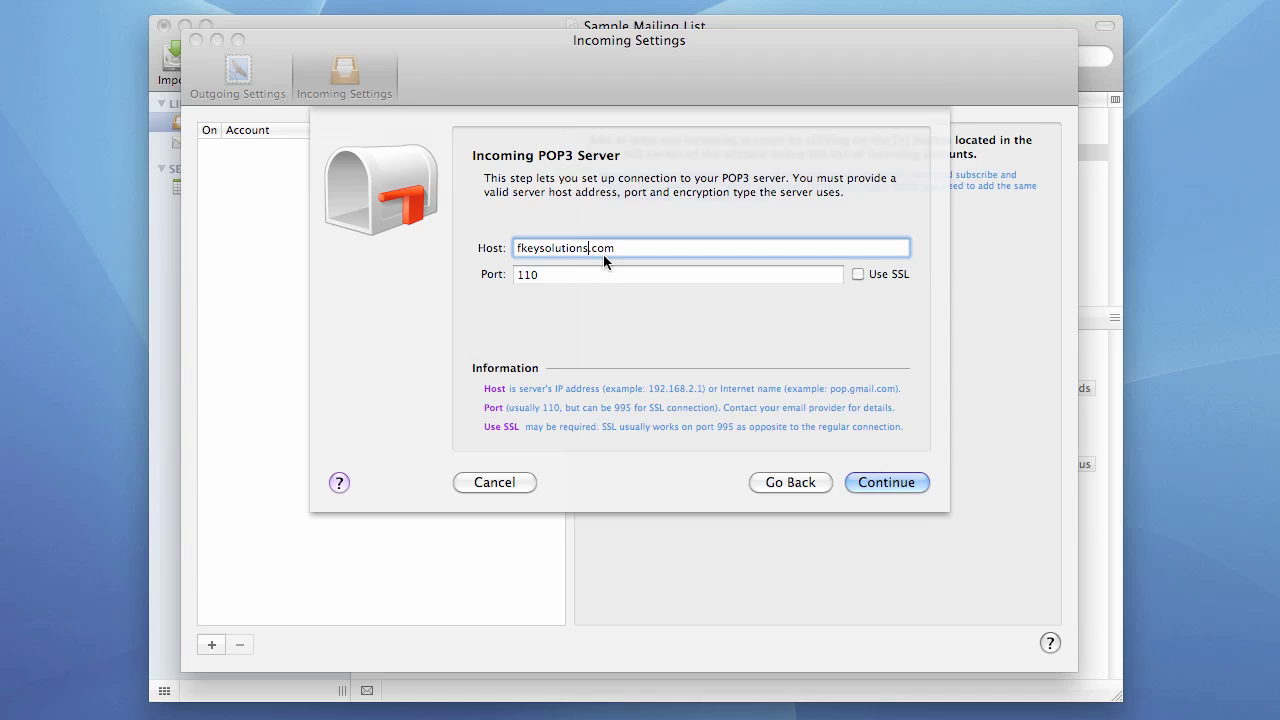
- Remove the extra 1 from the host, try port and SSL changes, then go back
{"action": "key", "text": "BackSpace"}
{"action": "left_click", "coordinate": [571, 274]}
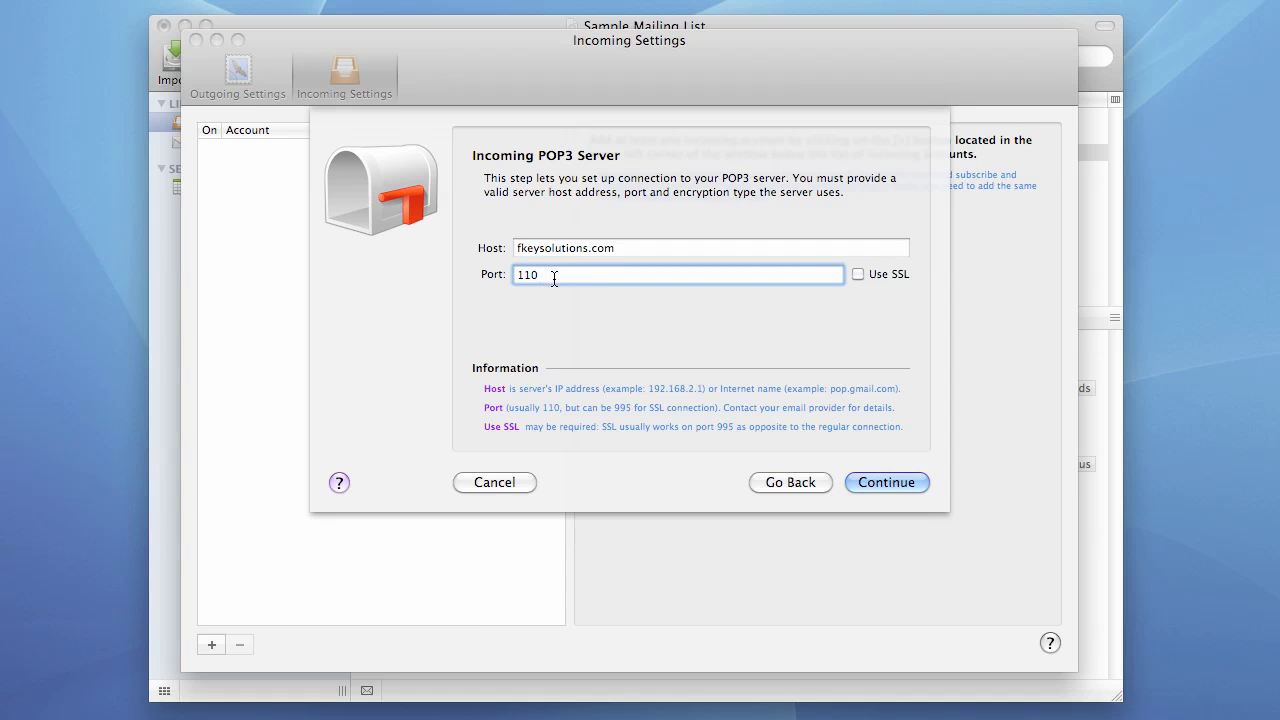
{"action": "type", "text": "1"}
{"action": "left_click", "coordinate": [858, 273]}
{"action": "left_click", "coordinate": [882, 481]}
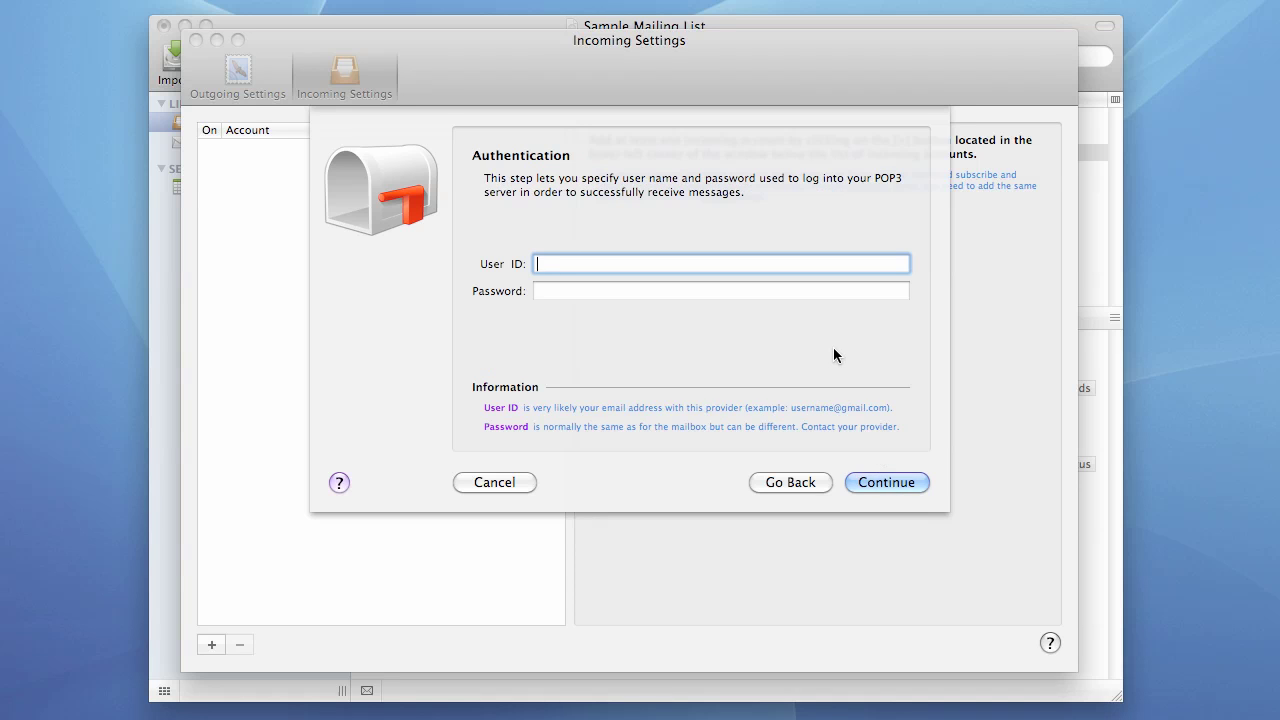
{"action": "left_click", "coordinate": [790, 482]}
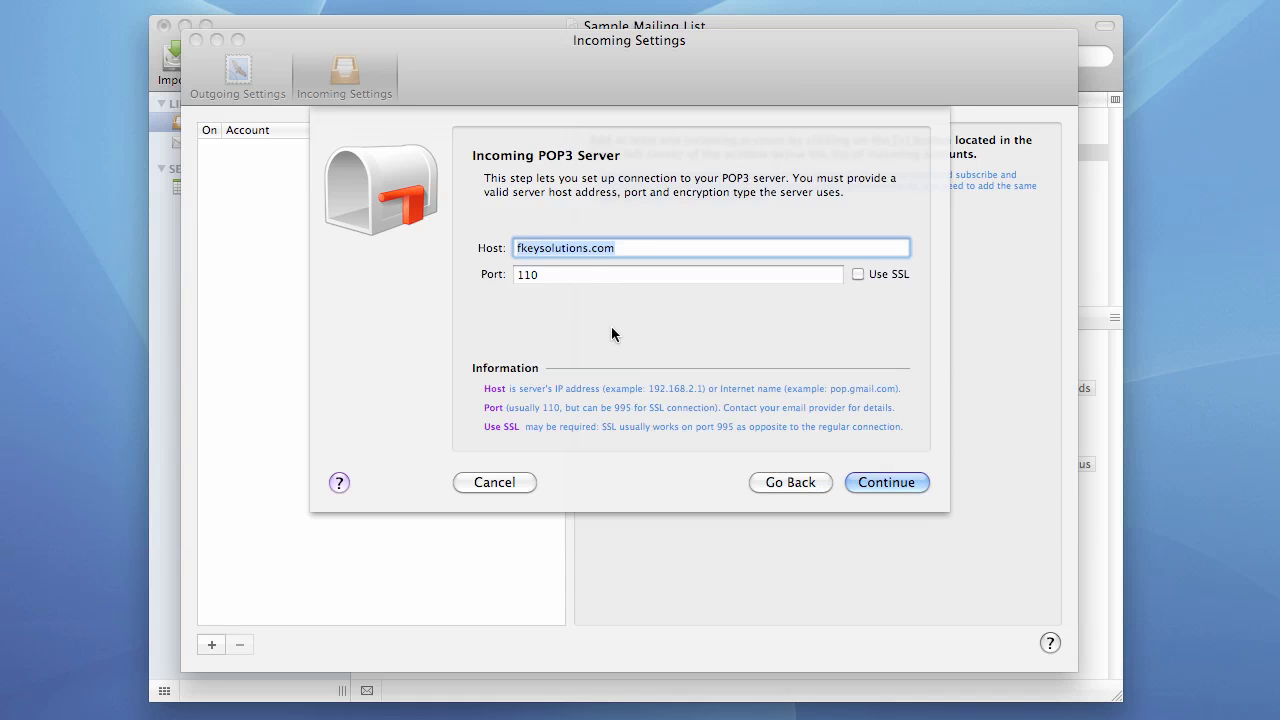
- Review the port field and leave it at 110
{"action": "left_click", "coordinate": [551, 276]}
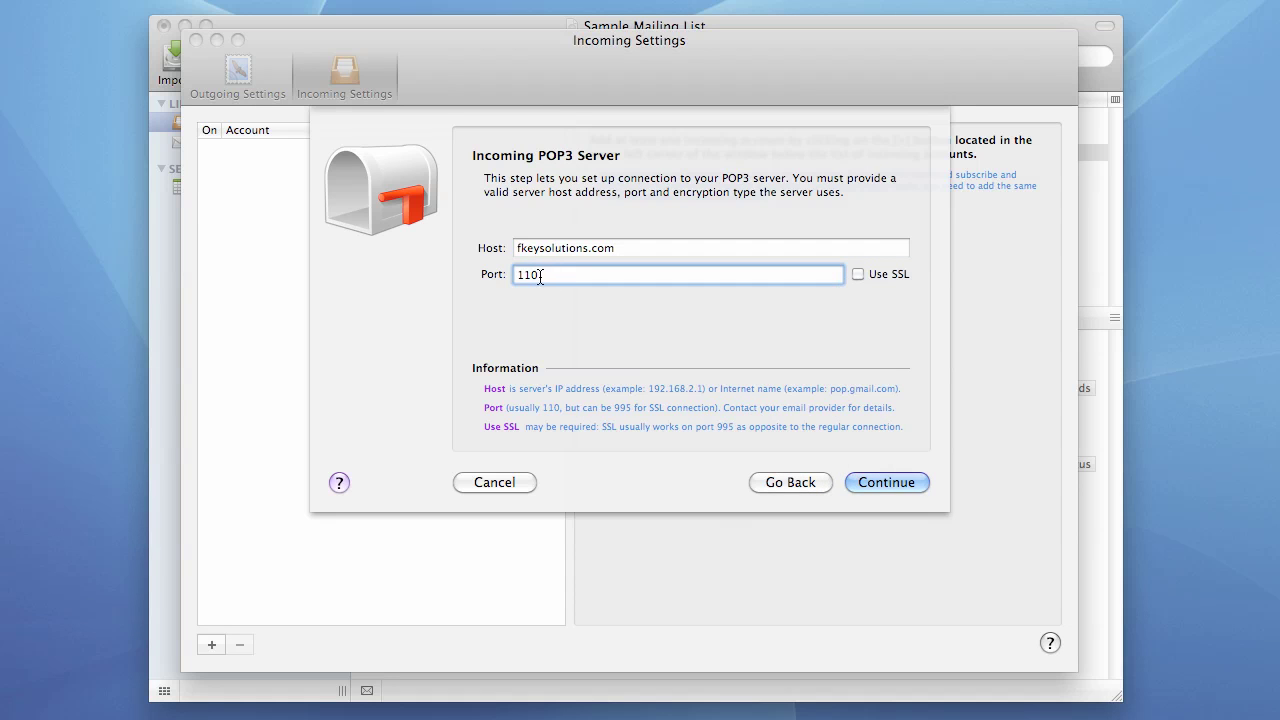
{"action": "left_click_drag", "start_coordinate": [549, 276], "coordinate": [519, 276]}
{"action": "left_click", "coordinate": [716, 273]}
- Try an invalid user ID and password, review the failure reasons, and dismiss them
{"action": "left_click", "coordinate": [875, 480]}
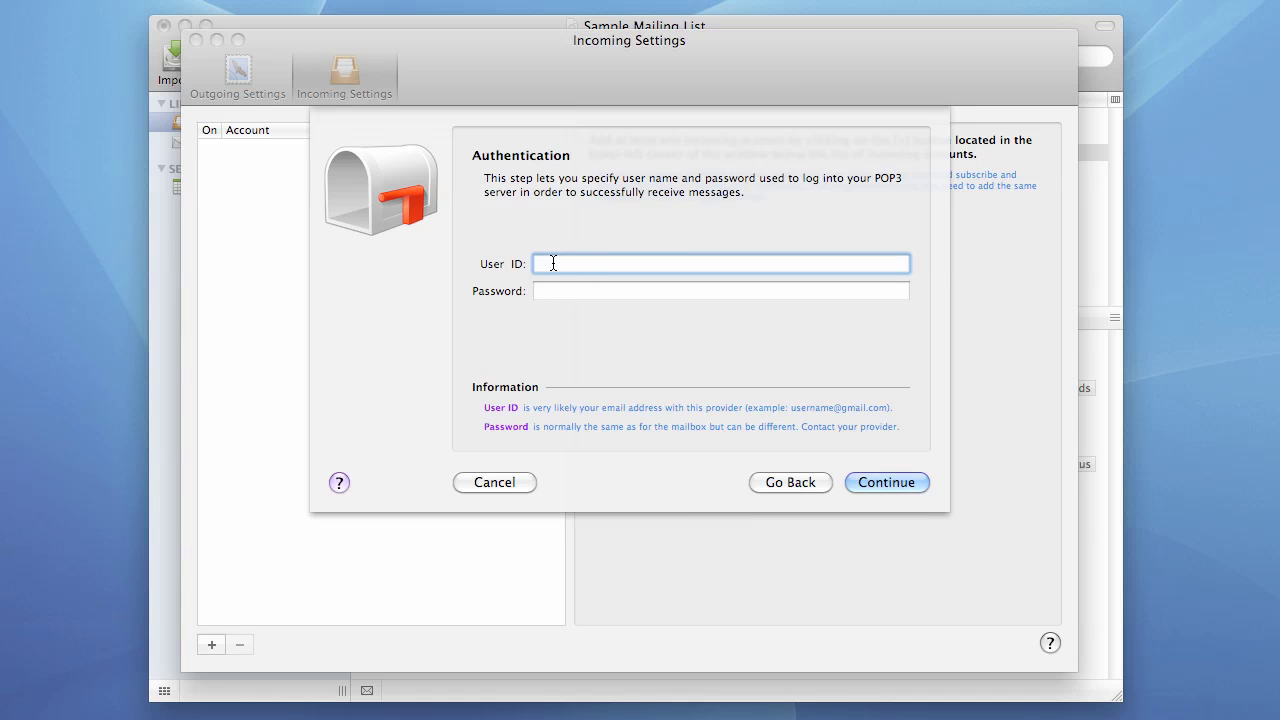
{"action": "type", "text": "iwueroiwuoewu"}
{"action": "left_click", "coordinate": [610, 289]}
{"action": "type", "text": "iwueroiwuoe"}
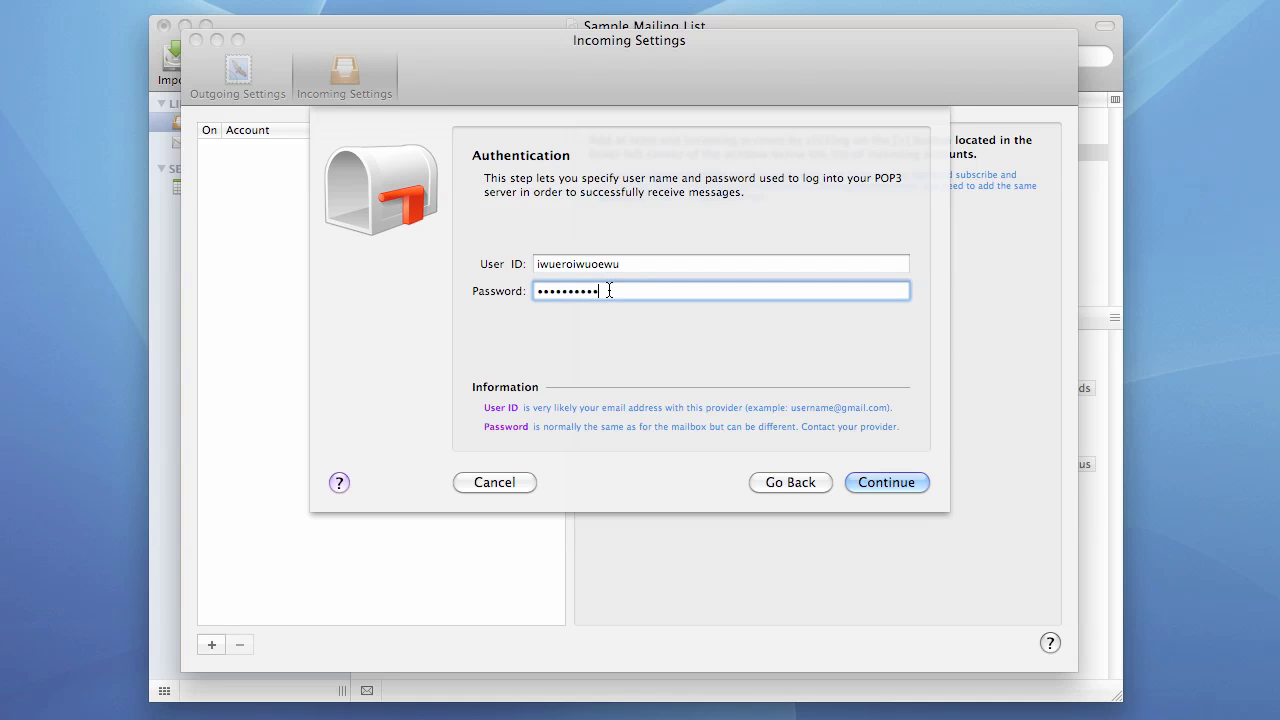
{"action": "left_click", "coordinate": [887, 482]}
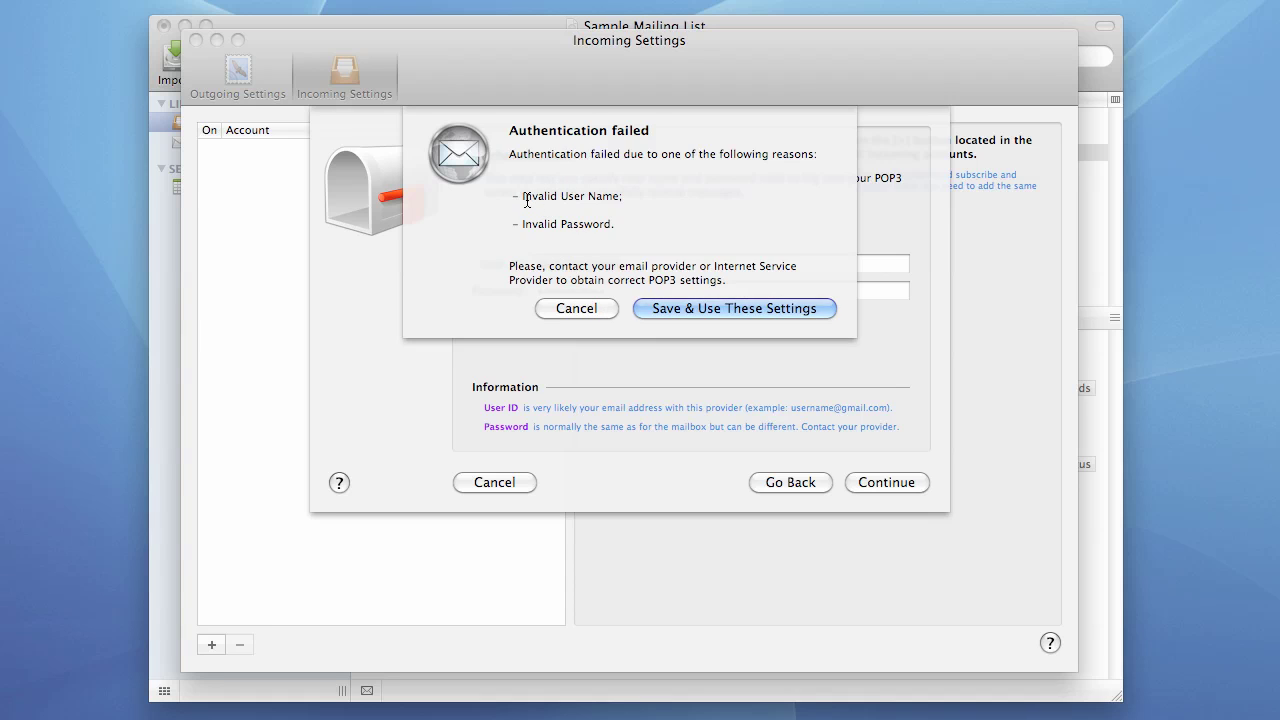
{"action": "left_click_drag", "start_coordinate": [517, 193], "coordinate": [627, 197]}
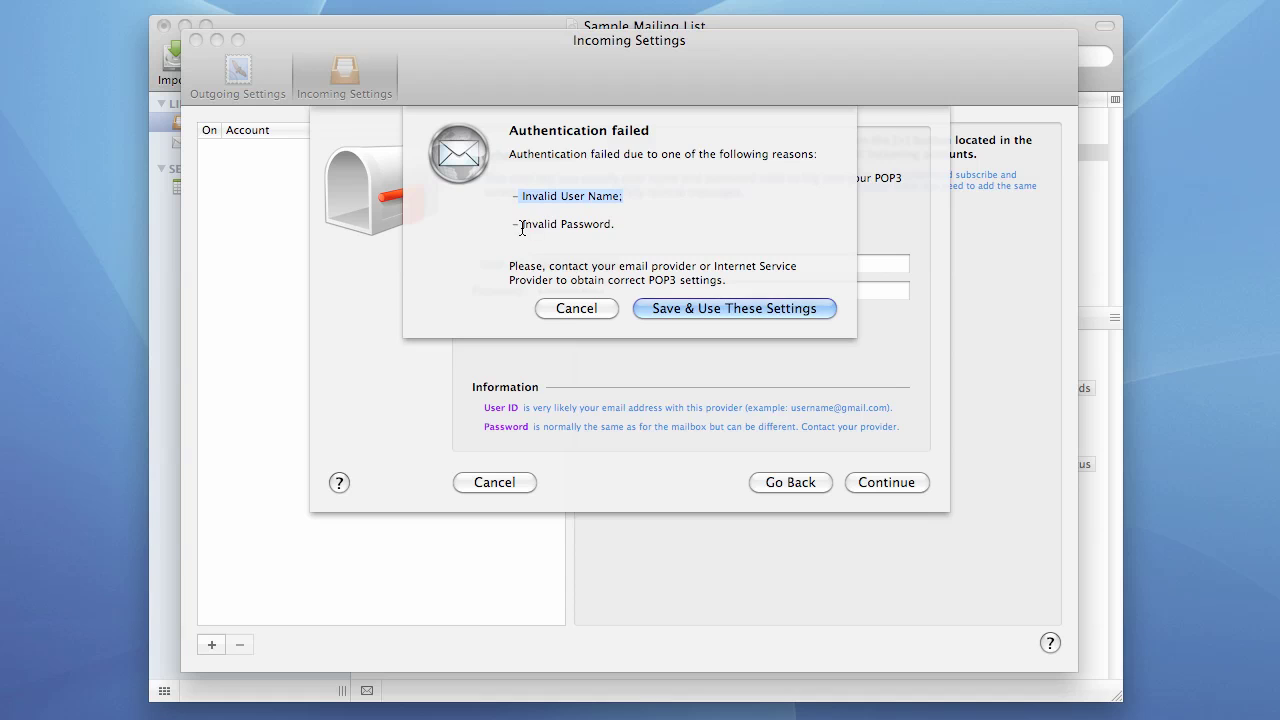
{"action": "left_click_drag", "start_coordinate": [514, 222], "coordinate": [618, 224]}
{"action": "left_click", "coordinate": [566, 308]}
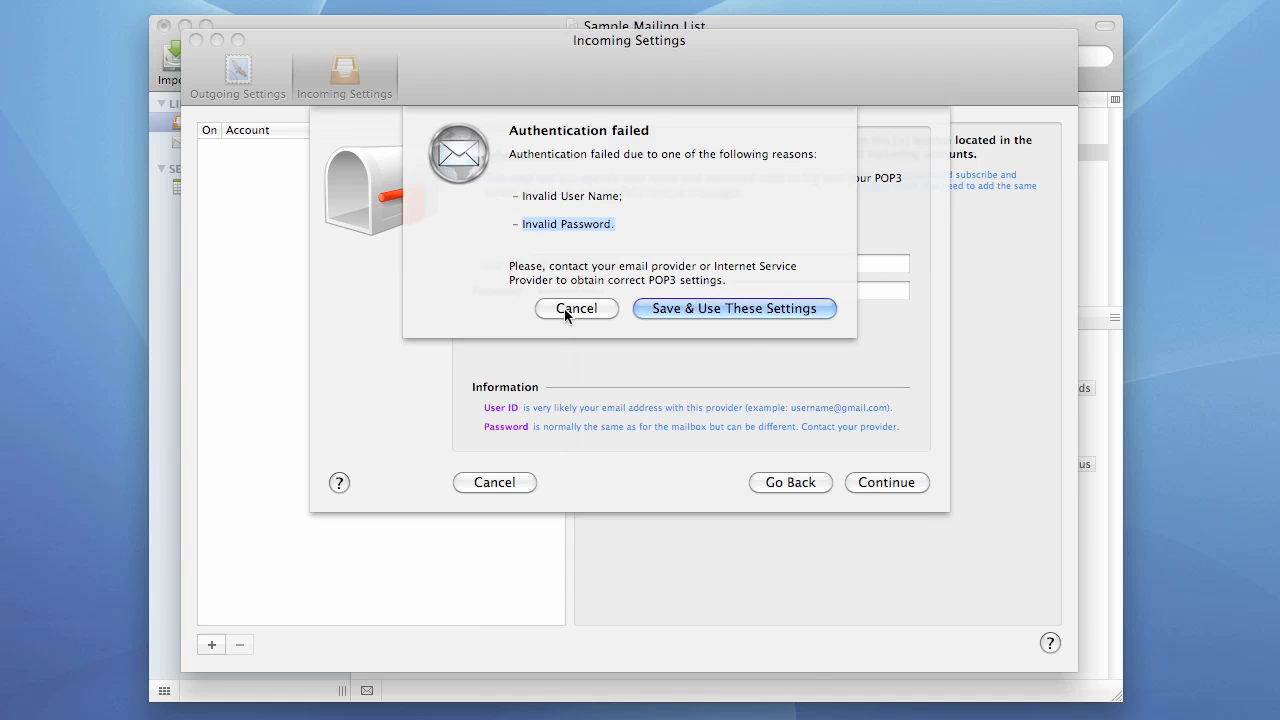
- Enter the account's e-mail address as User ID plus its password, and continue
{"action": "left_click", "coordinate": [632, 270]}
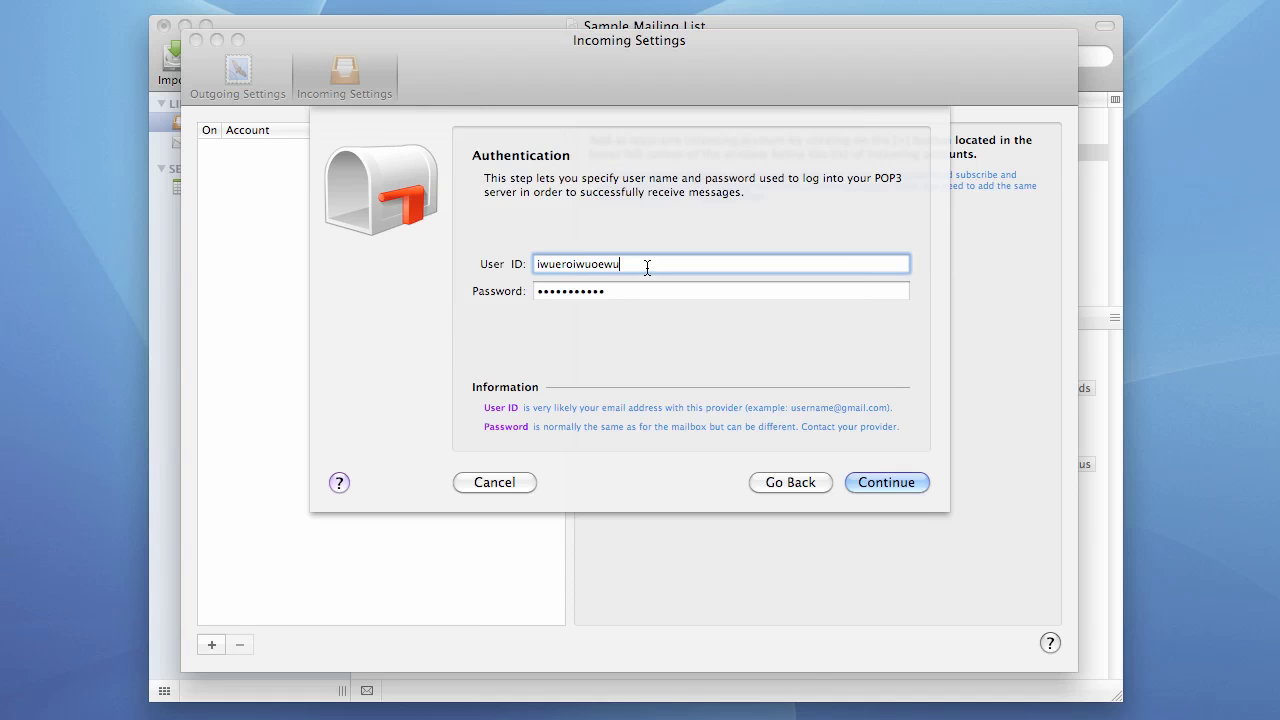
{"action": "left_click", "coordinate": [491, 263]}
{"action": "key", "text": "Tab"}
{"action": "type", "text": "********"}
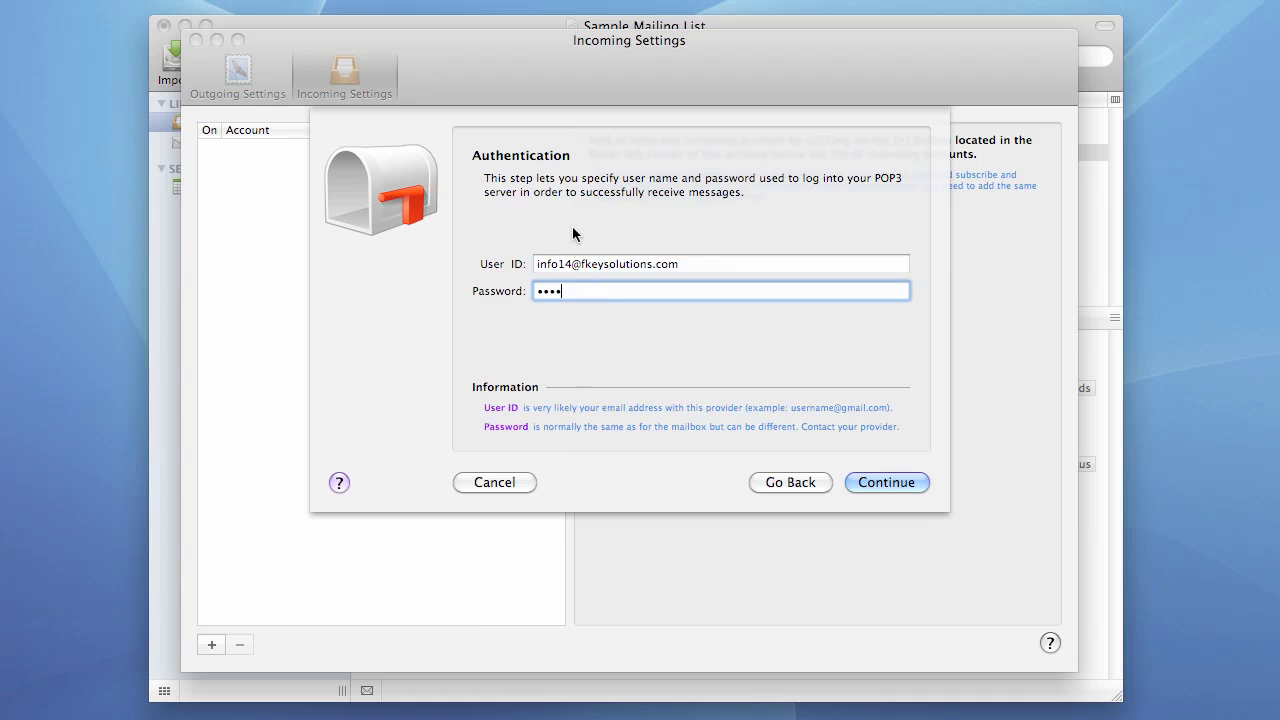
{"action": "left_click", "coordinate": [898, 483]}
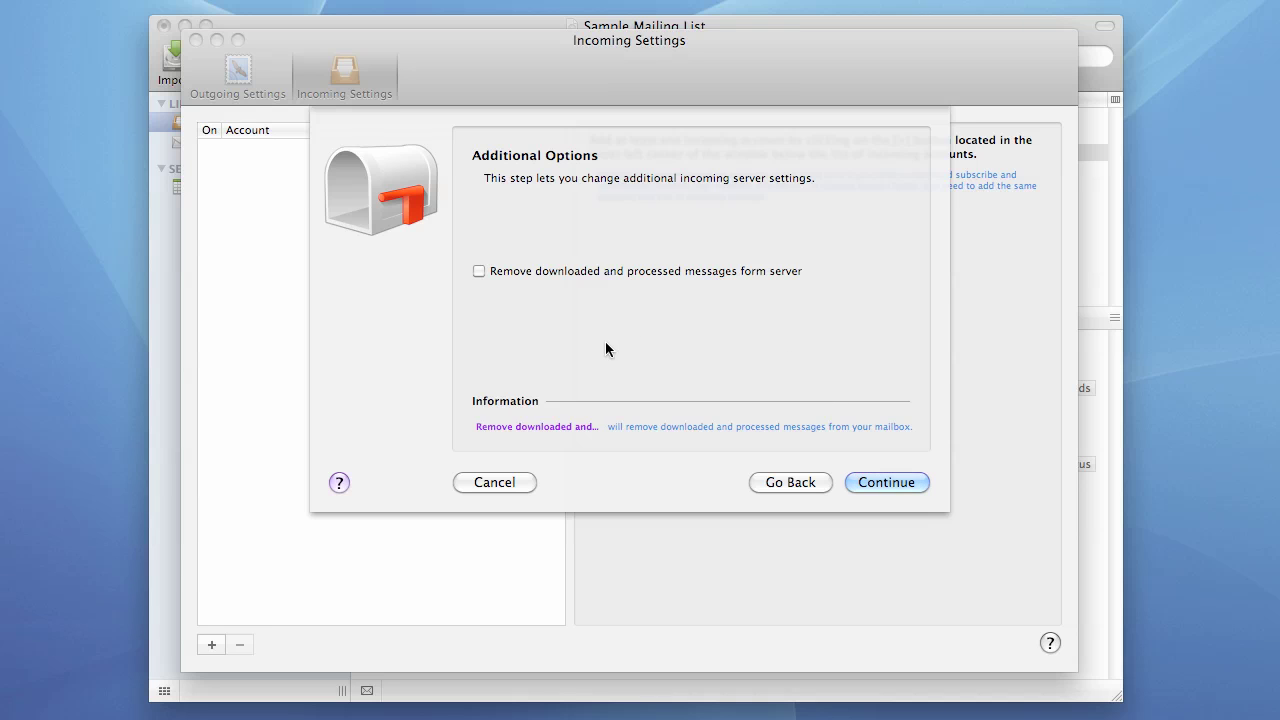
- Continue through Additional Options and both keyword pages, then close Incoming Settings
{"action": "left_click", "coordinate": [880, 482]}
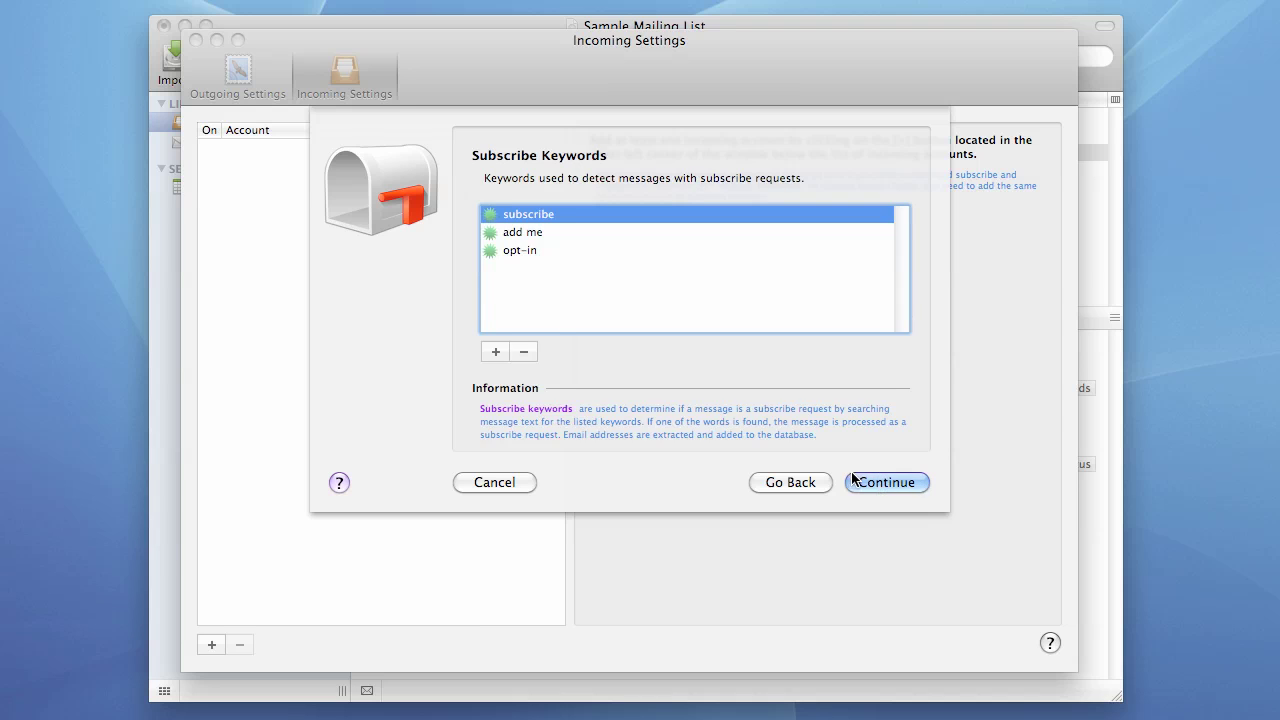
{"action": "left_click", "coordinate": [881, 483]}
{"action": "left_click", "coordinate": [881, 482]}
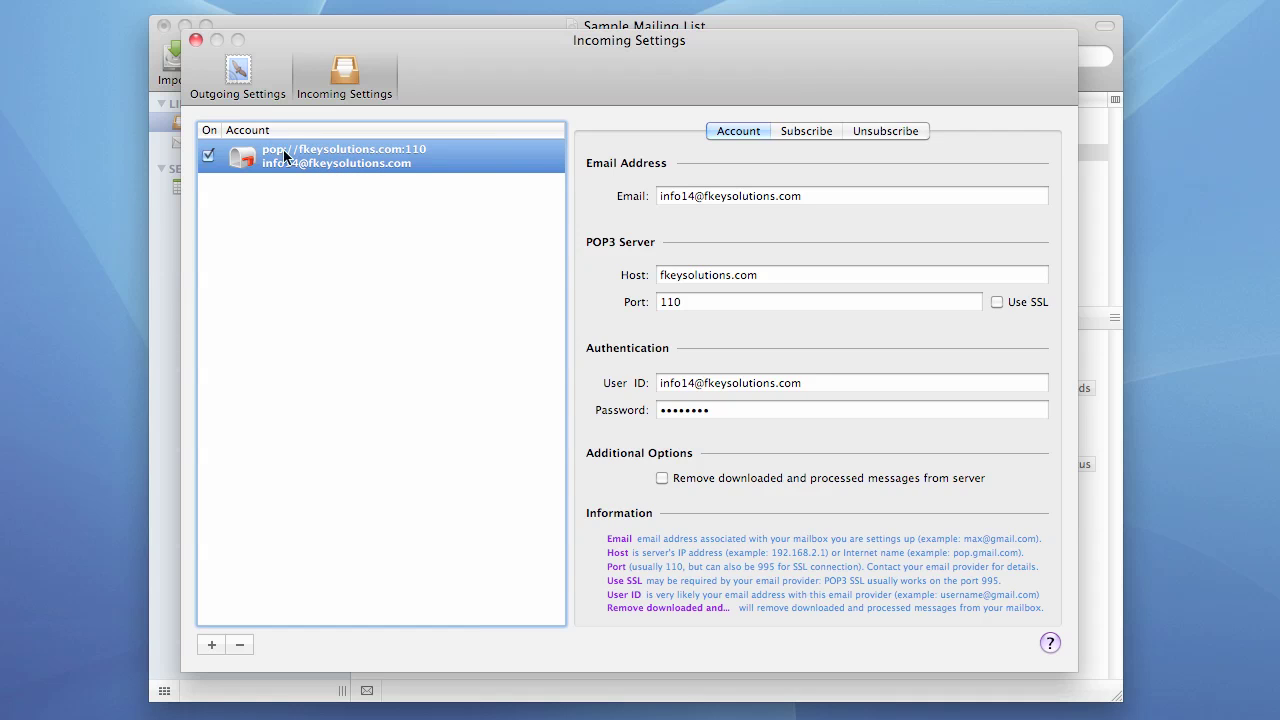
{"action": "left_click", "coordinate": [196, 41]}
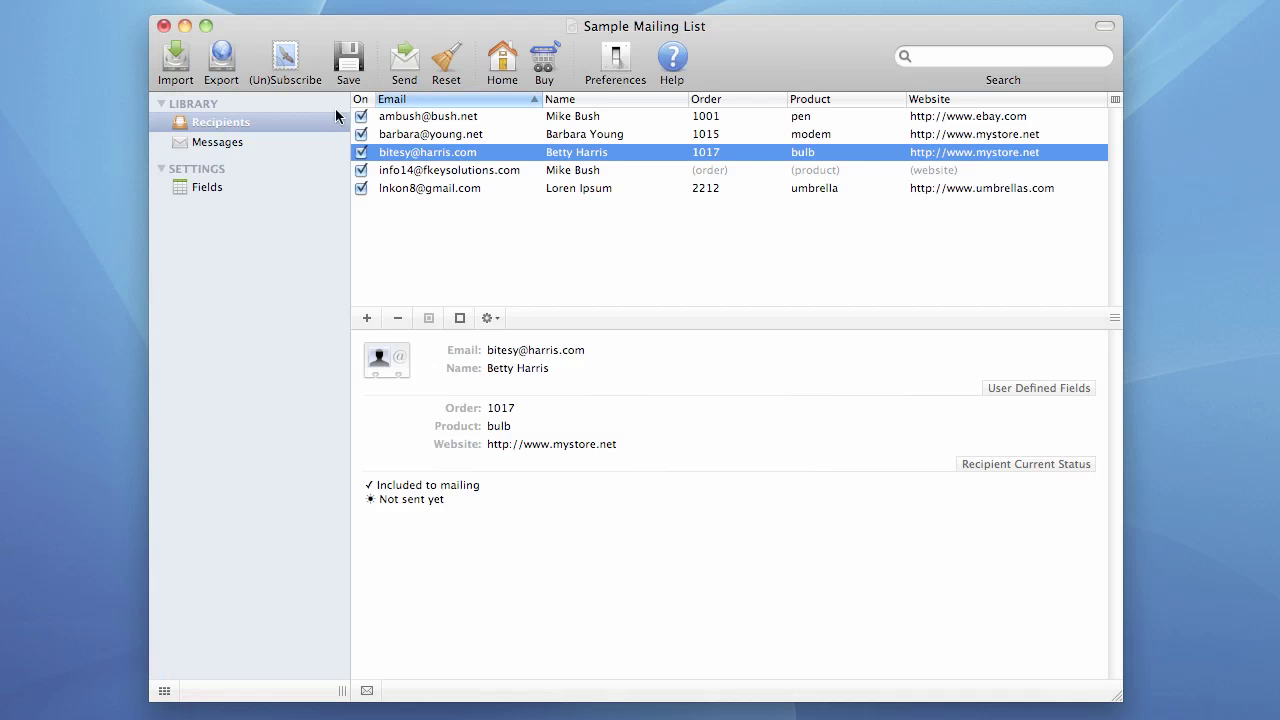
- Run (Un)Subscribe, dismiss the 2-recipients-added report, and inspect both new recipients
{"action": "left_click", "coordinate": [424, 176]}
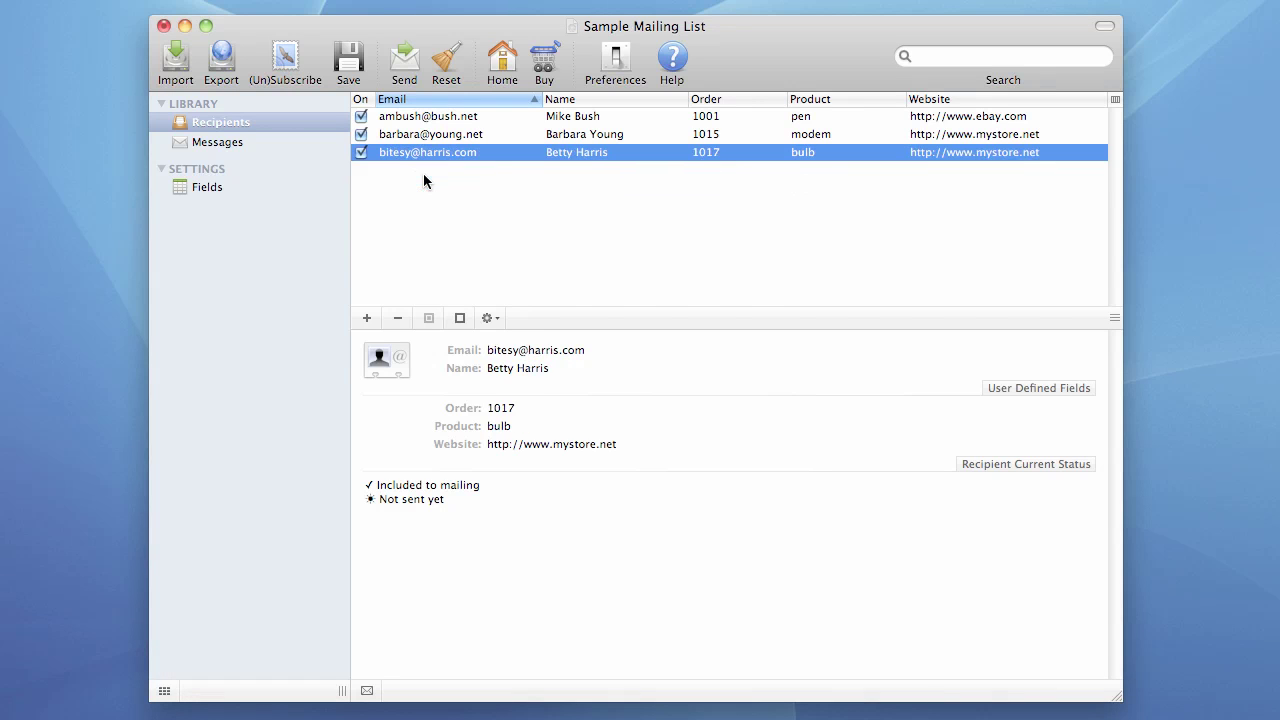
{"action": "left_click", "coordinate": [283, 66]}
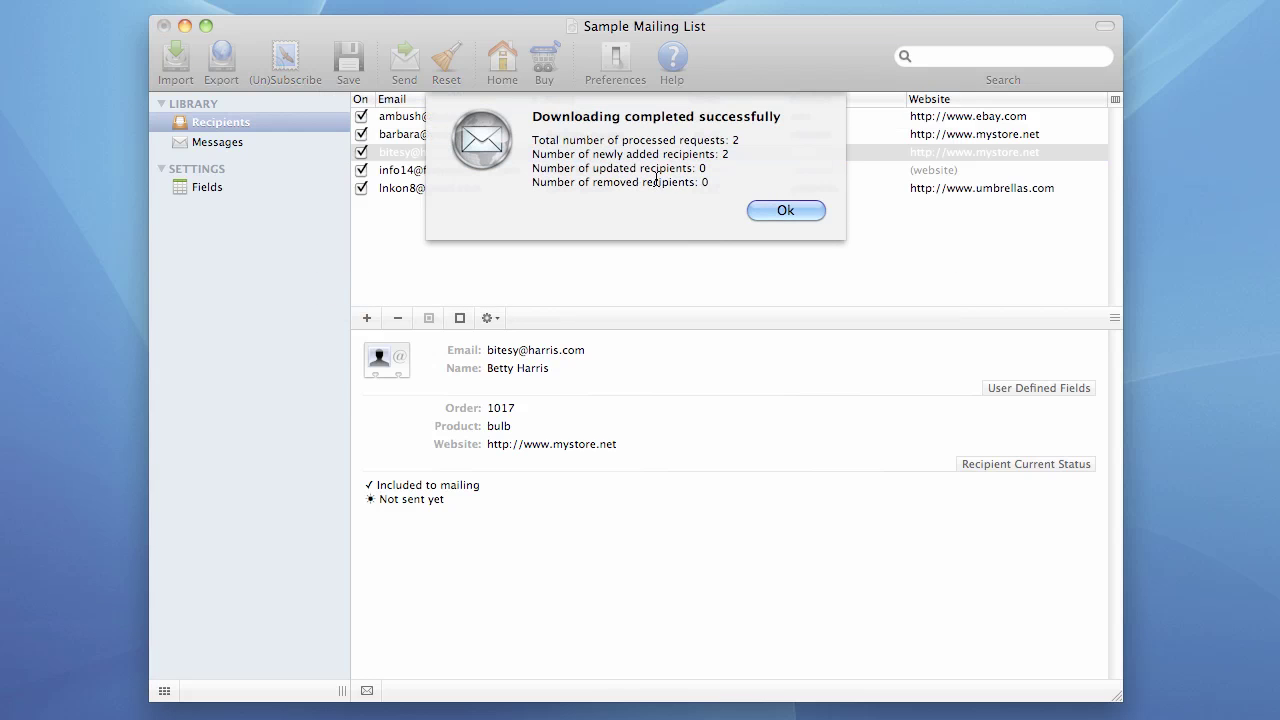
{"action": "left_click", "coordinate": [776, 210]}
{"action": "left_click", "coordinate": [562, 175]}
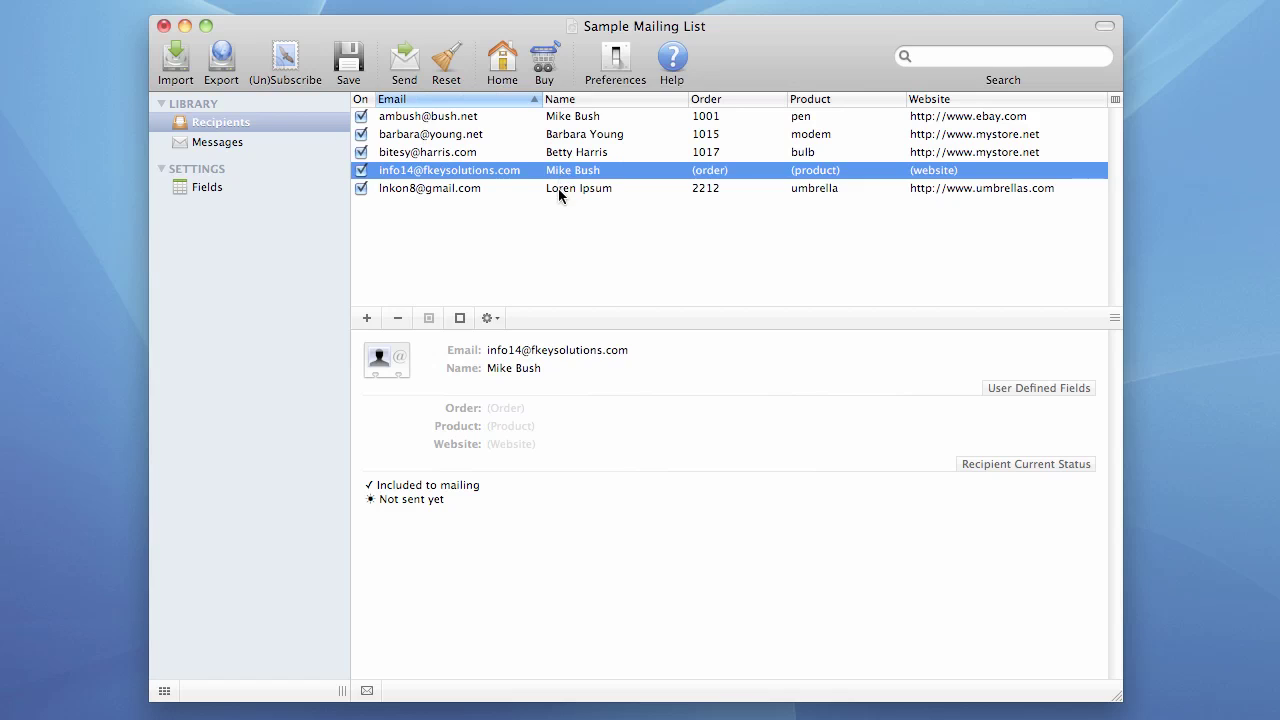
{"action": "left_click", "coordinate": [559, 189]}
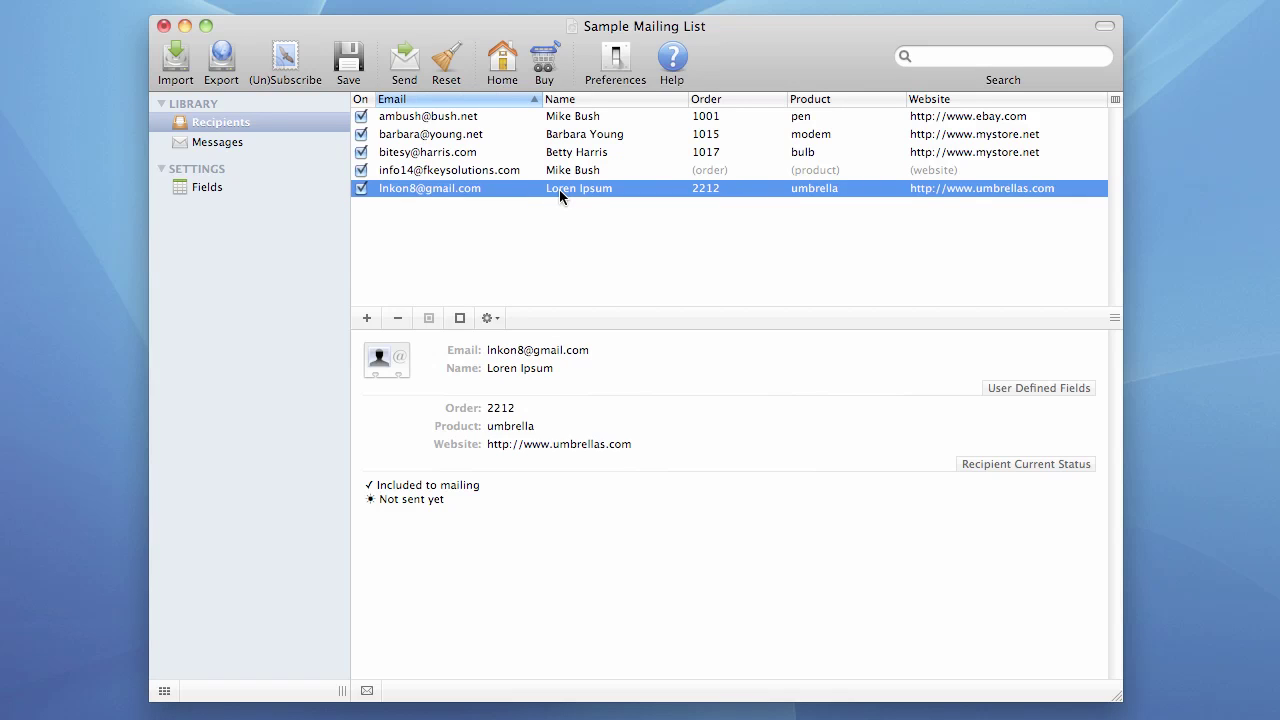